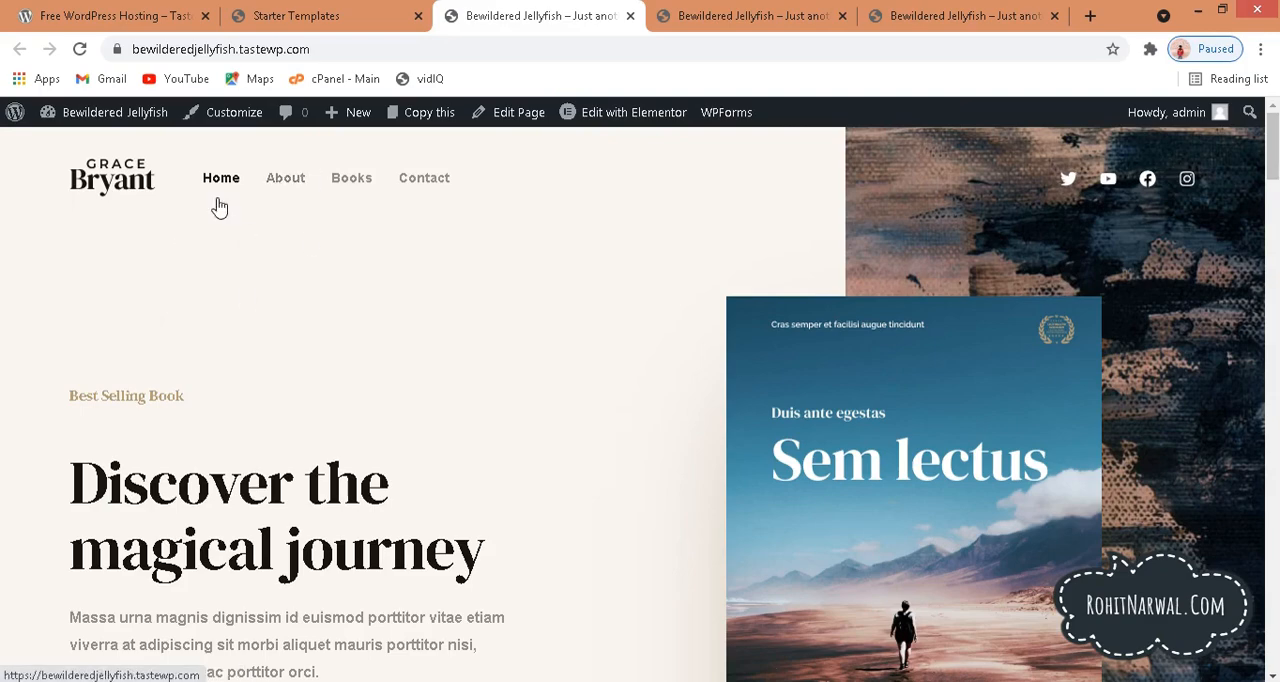
- Look through the finished demo site's About, Books, Contact and Home pages
{"action": "left_click", "coordinate": [284, 182]}
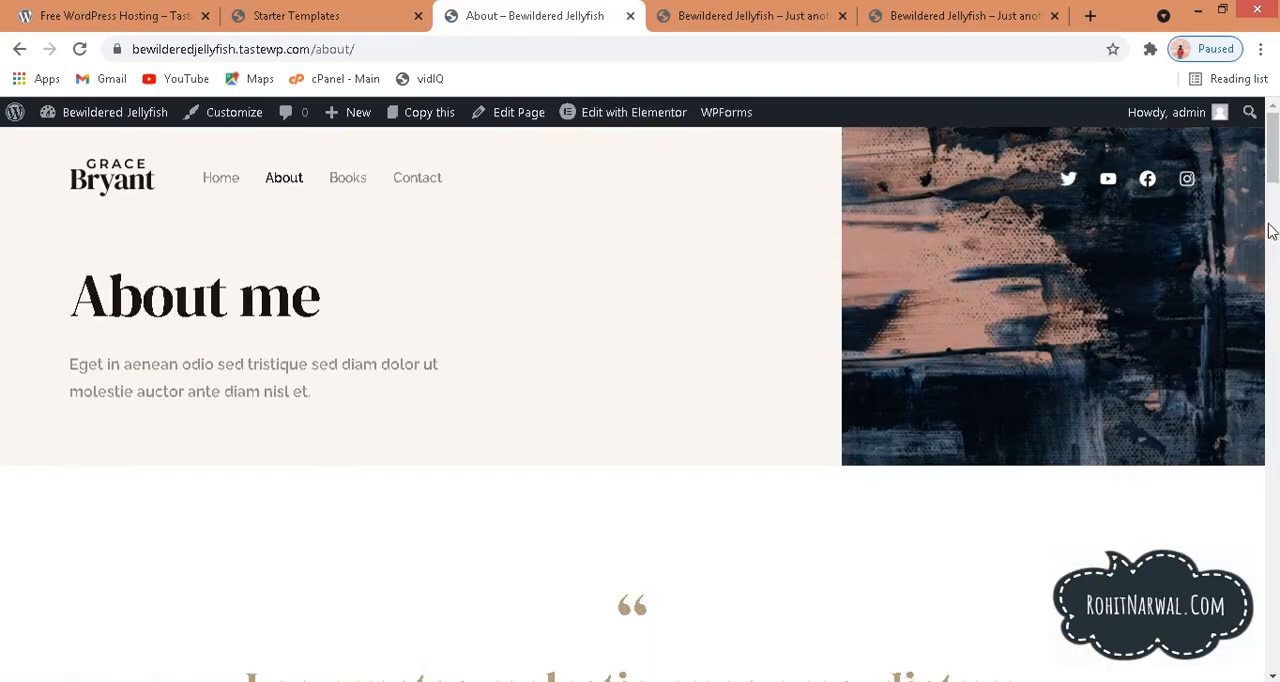
{"action": "left_click_drag", "start_coordinate": [1271, 160], "coordinate": [1272, 112]}
{"action": "left_click", "coordinate": [348, 180]}
{"action": "mouse_move", "coordinate": [363, 178]}
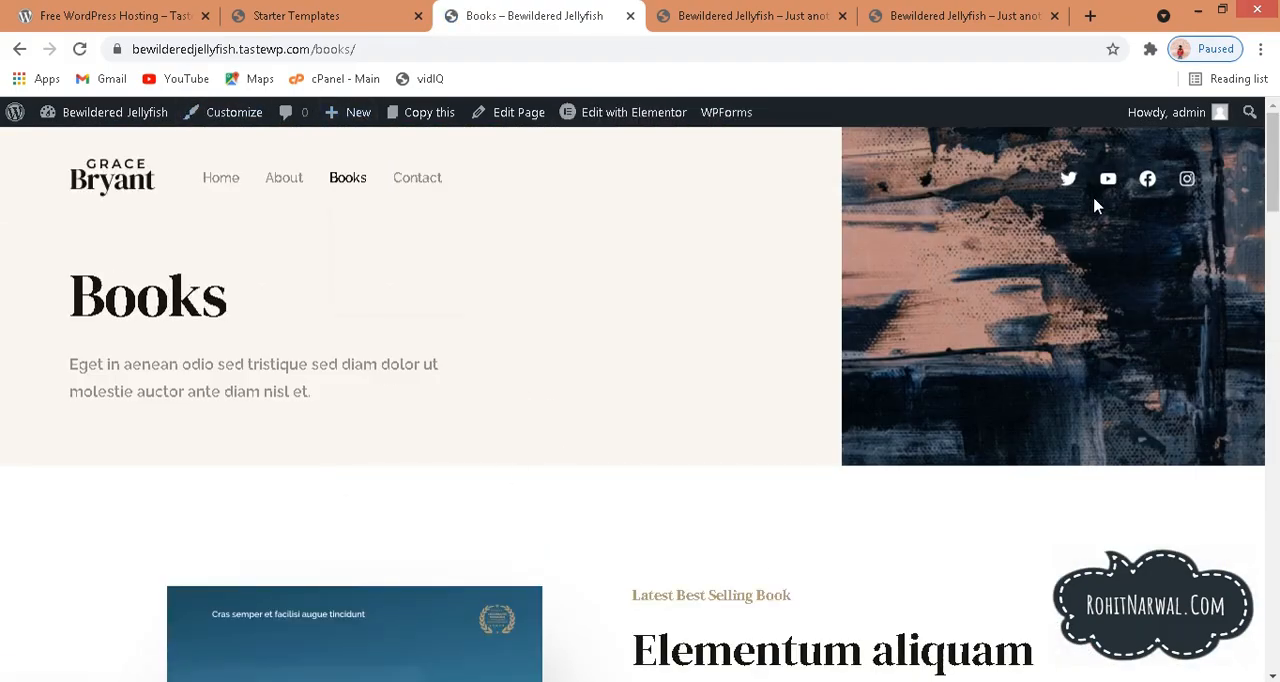
{"action": "left_click_drag", "start_coordinate": [1272, 160], "coordinate": [1272, 112]}
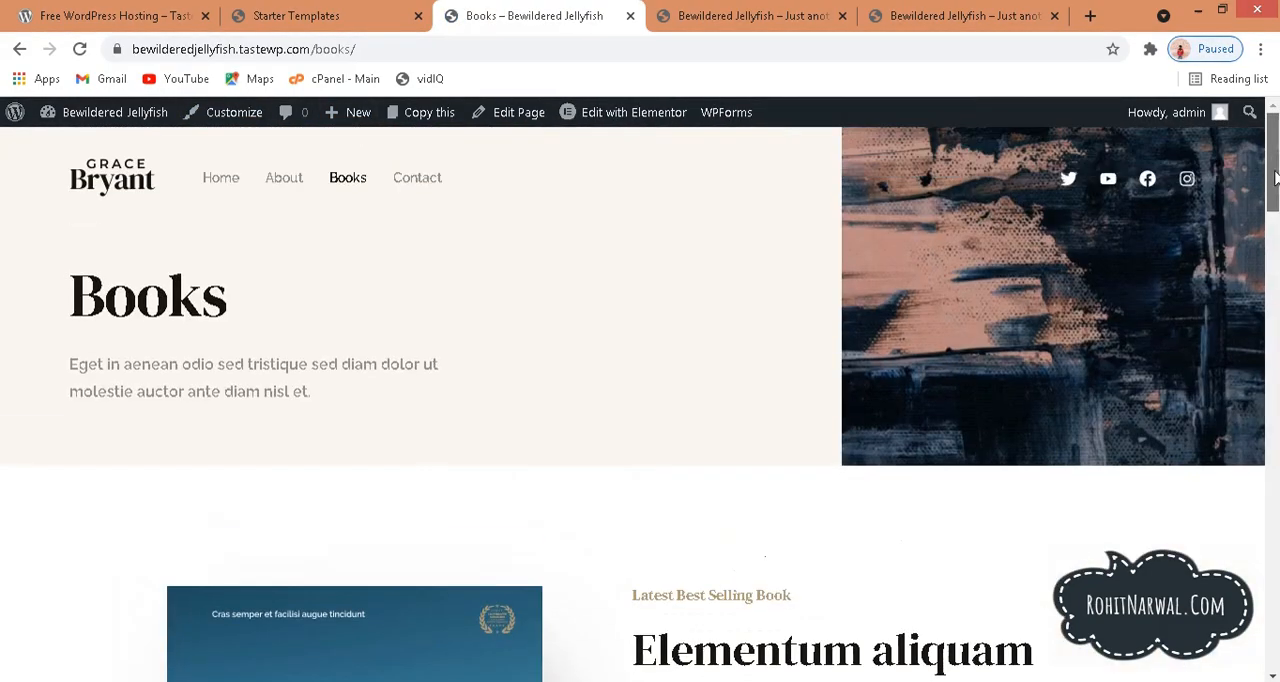
{"action": "left_click", "coordinate": [417, 179]}
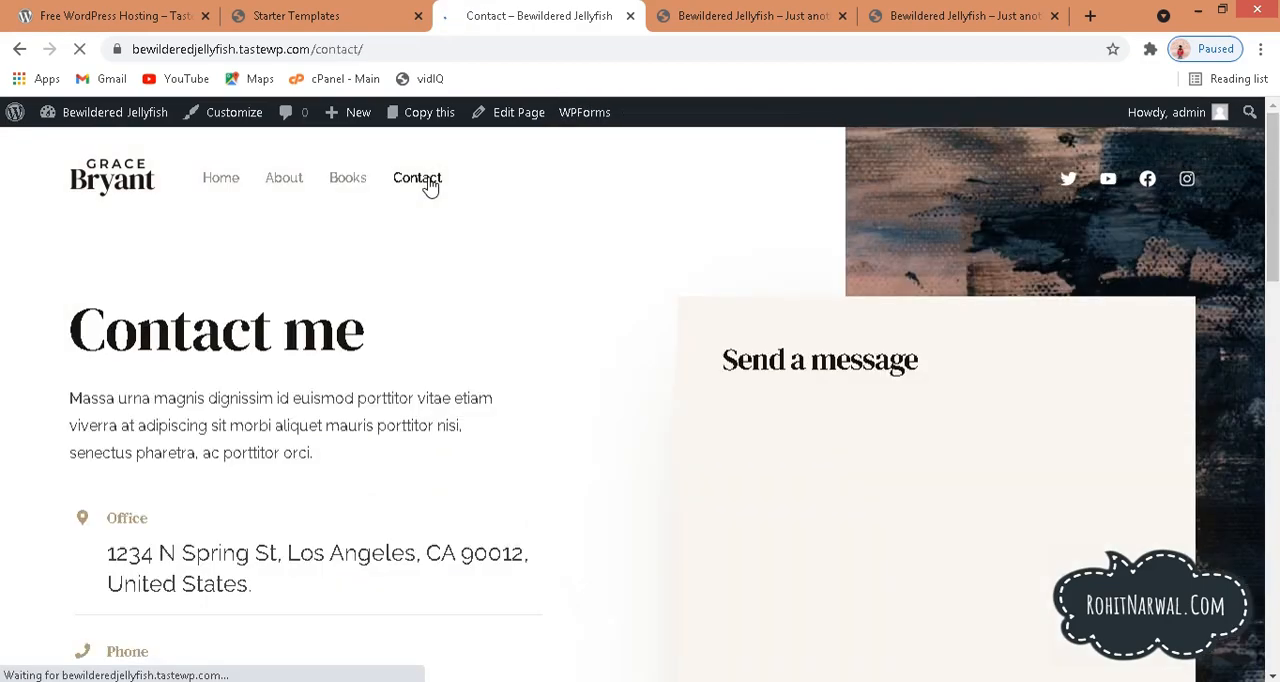
{"action": "left_click_drag", "start_coordinate": [1270, 165], "coordinate": [1240, 140]}
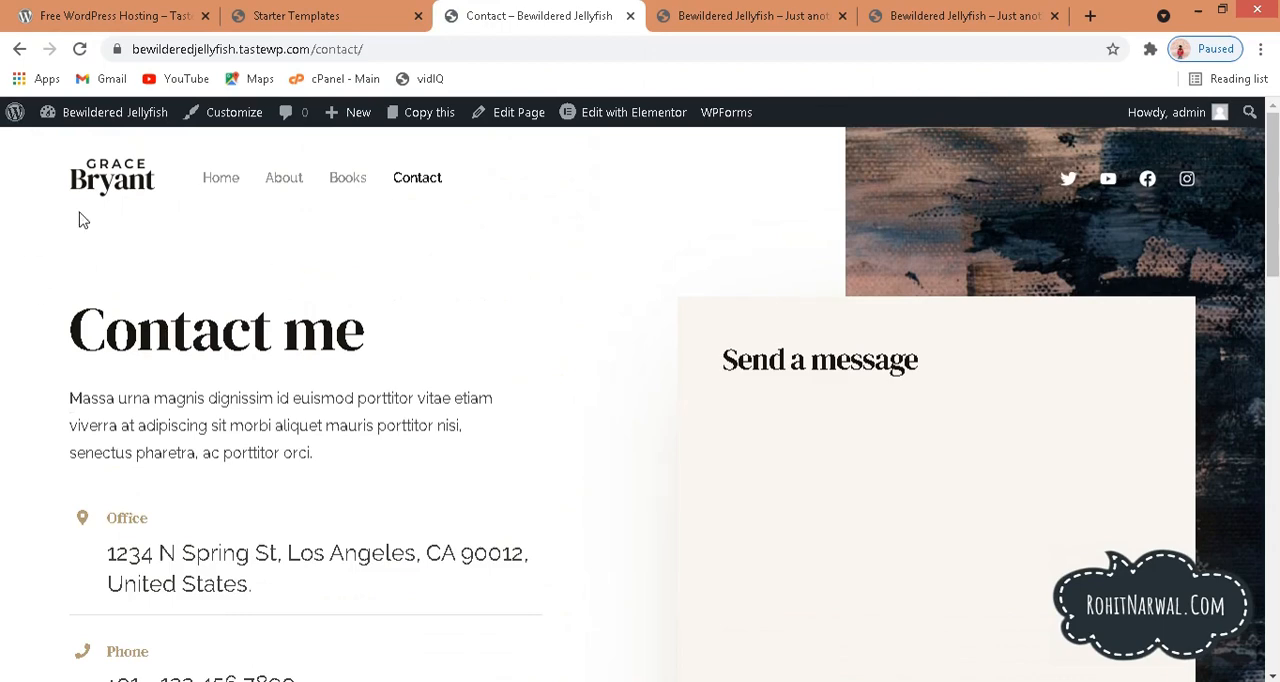
{"action": "left_click", "coordinate": [221, 183]}
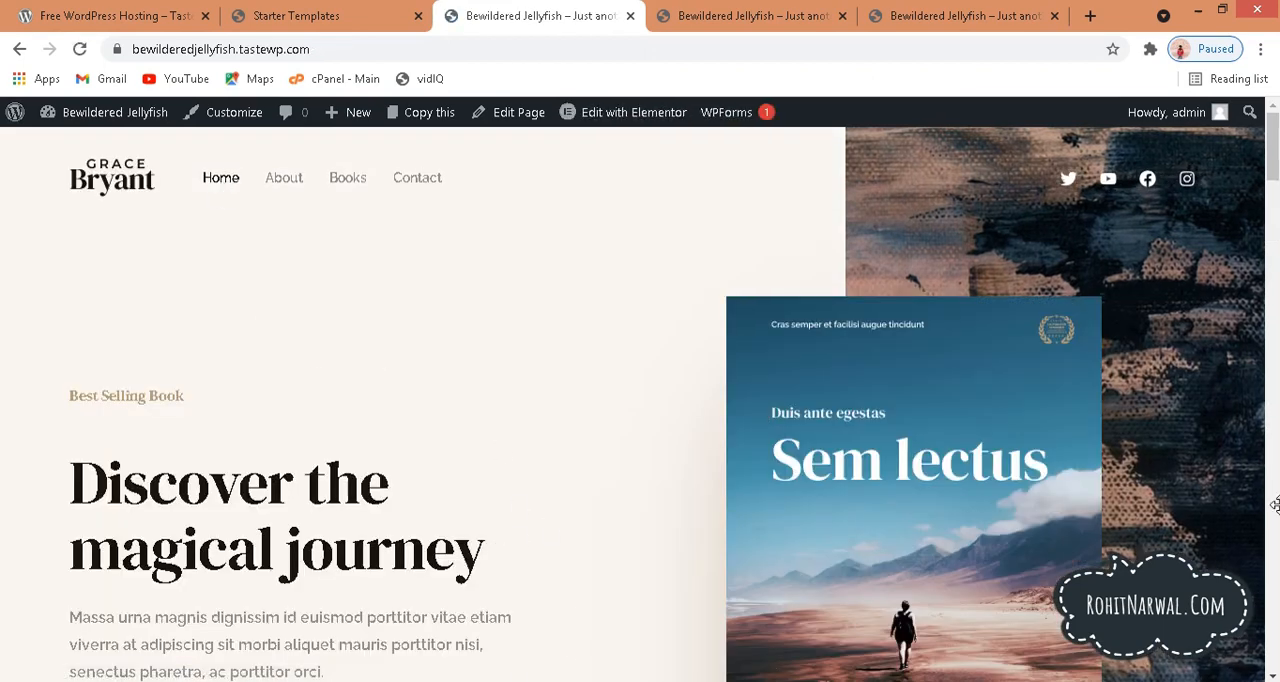
{"action": "mouse_move", "coordinate": [1273, 167]}
{"action": "left_mouse_down"}
{"action": "mouse_move", "coordinate": [1274, 192]}
{"action": "mouse_move", "coordinate": [1275, 166]}
{"action": "left_mouse_up"}
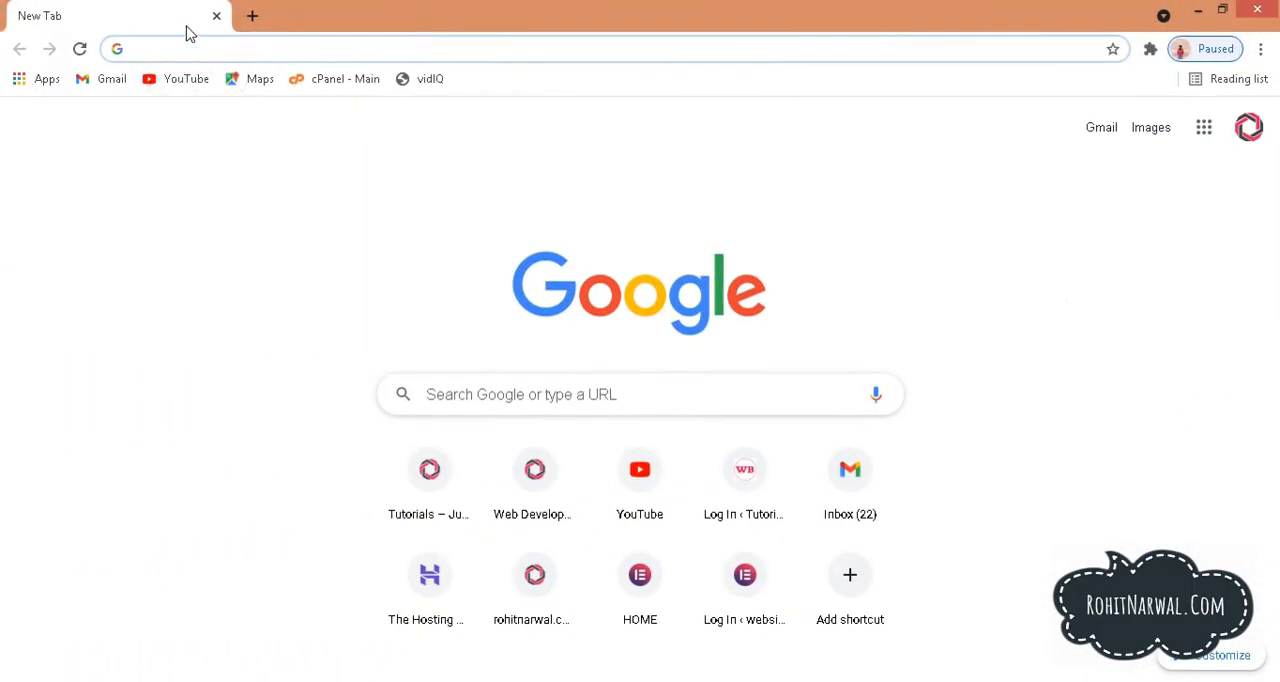
- Go to freeweb.rohitnarwal.com and follow its Start Now link to the TasteWP site
{"action": "left_click", "coordinate": [214, 48]}
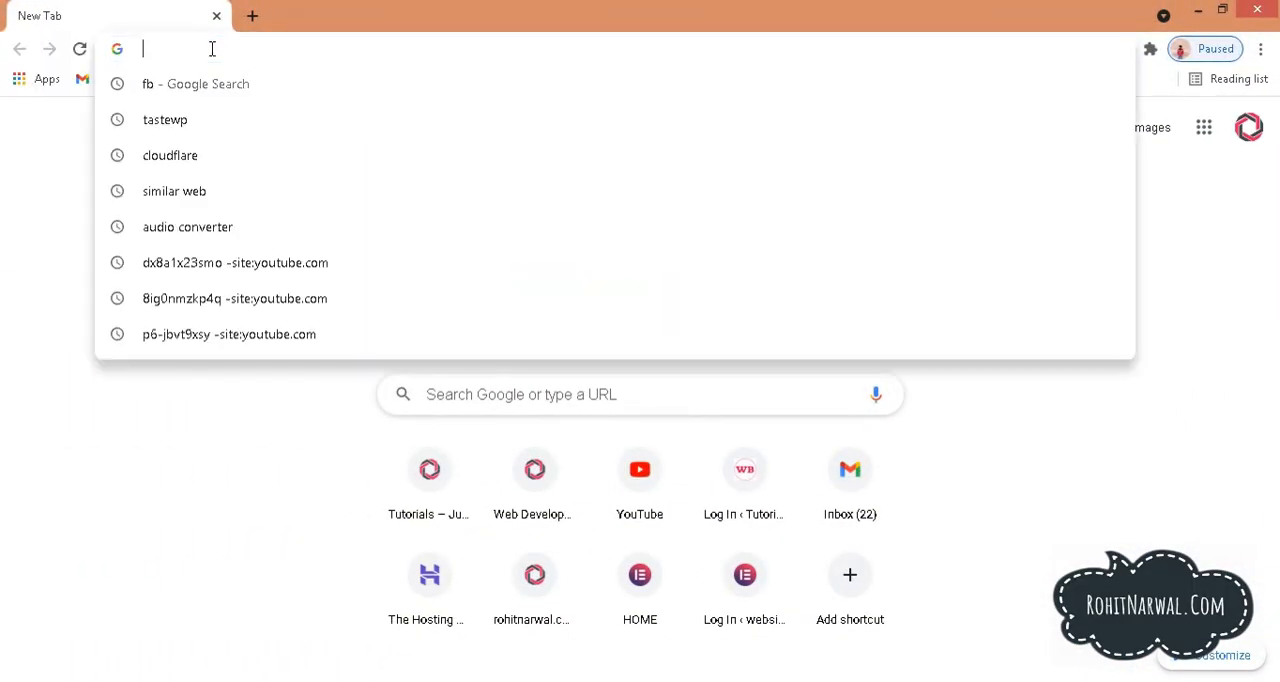
{"action": "type", "text": "fre"}
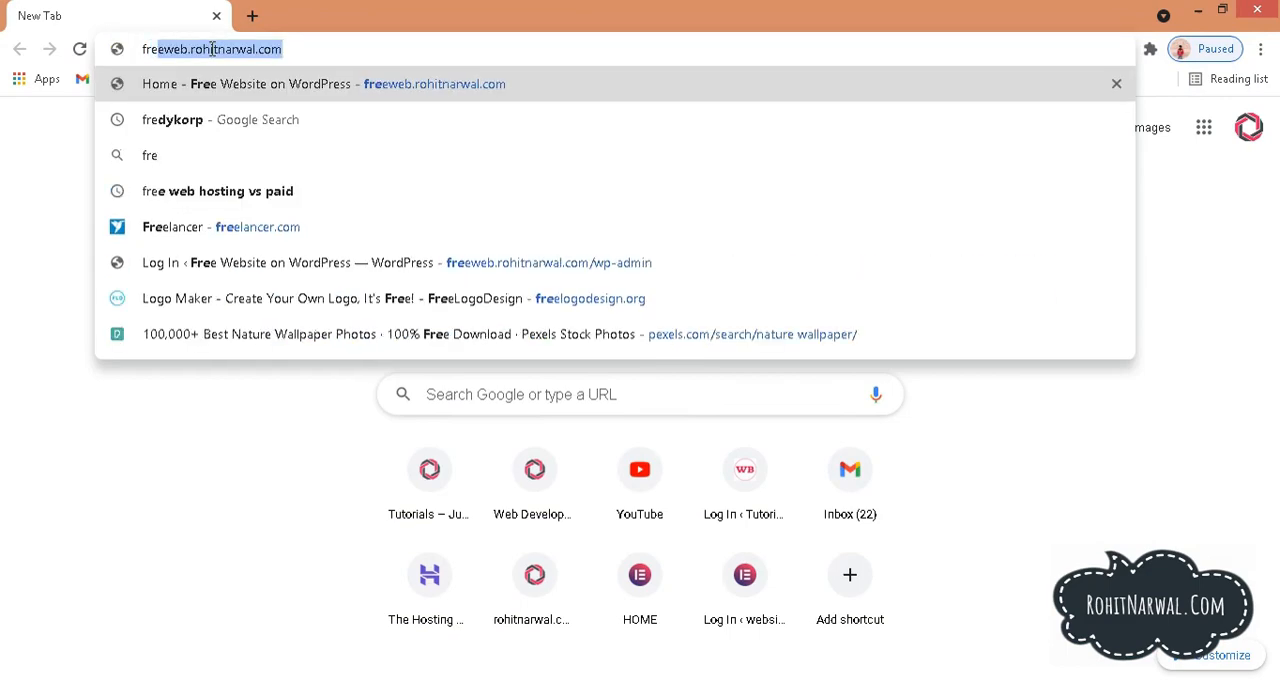
{"action": "key", "text": "Right"}
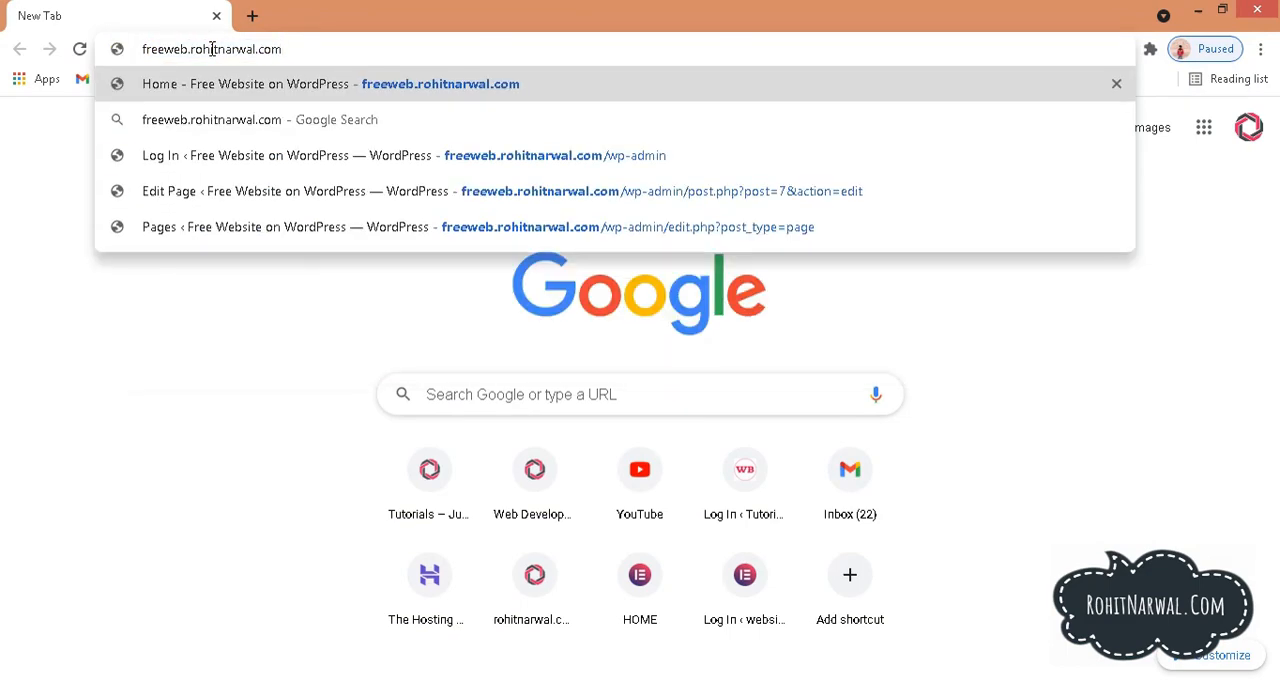
{"action": "key", "text": "Return"}
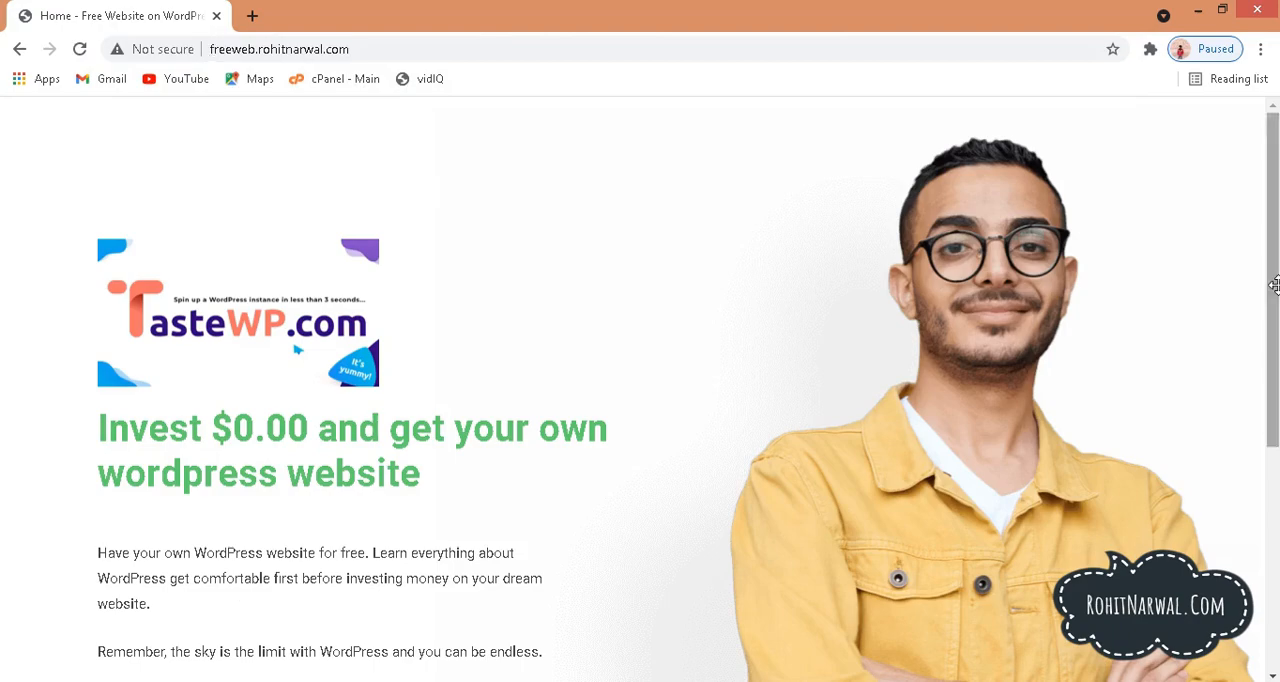
{"action": "scroll", "coordinate": [1273, 371], "scroll_direction": "down", "scroll_amount": 3}
{"action": "left_click_drag", "start_coordinate": [1273, 458], "coordinate": [1273, 481]}
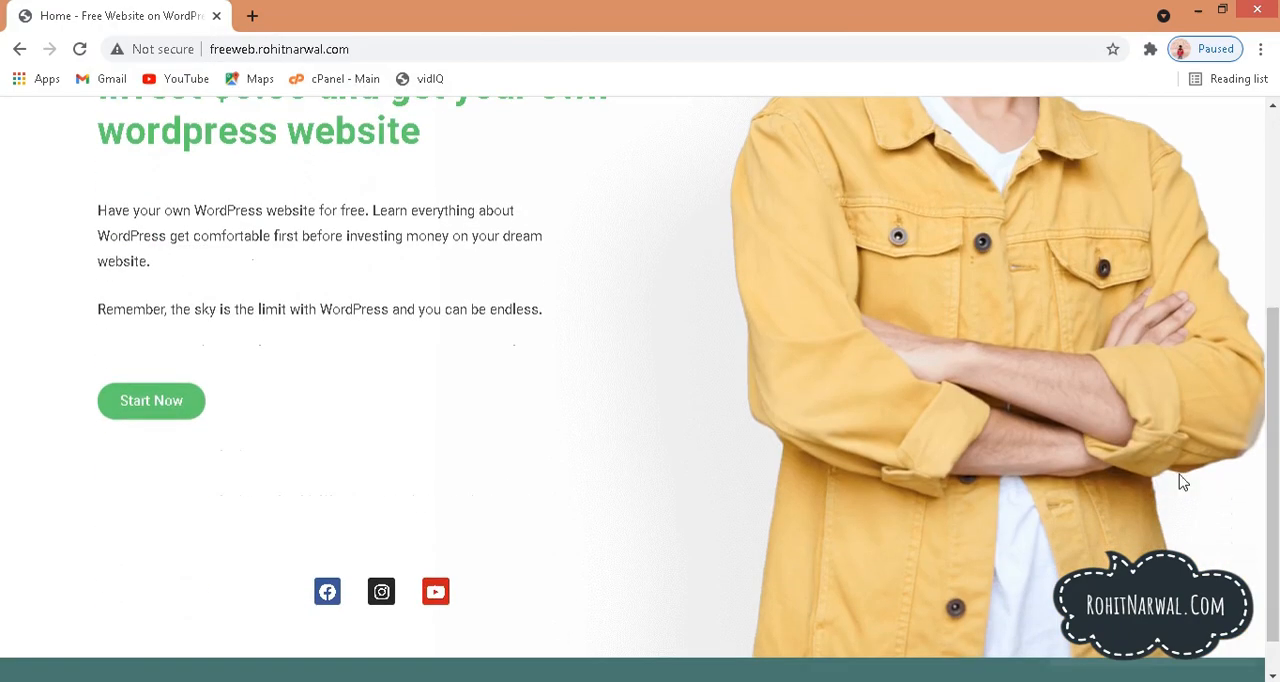
{"action": "left_click", "coordinate": [140, 404]}
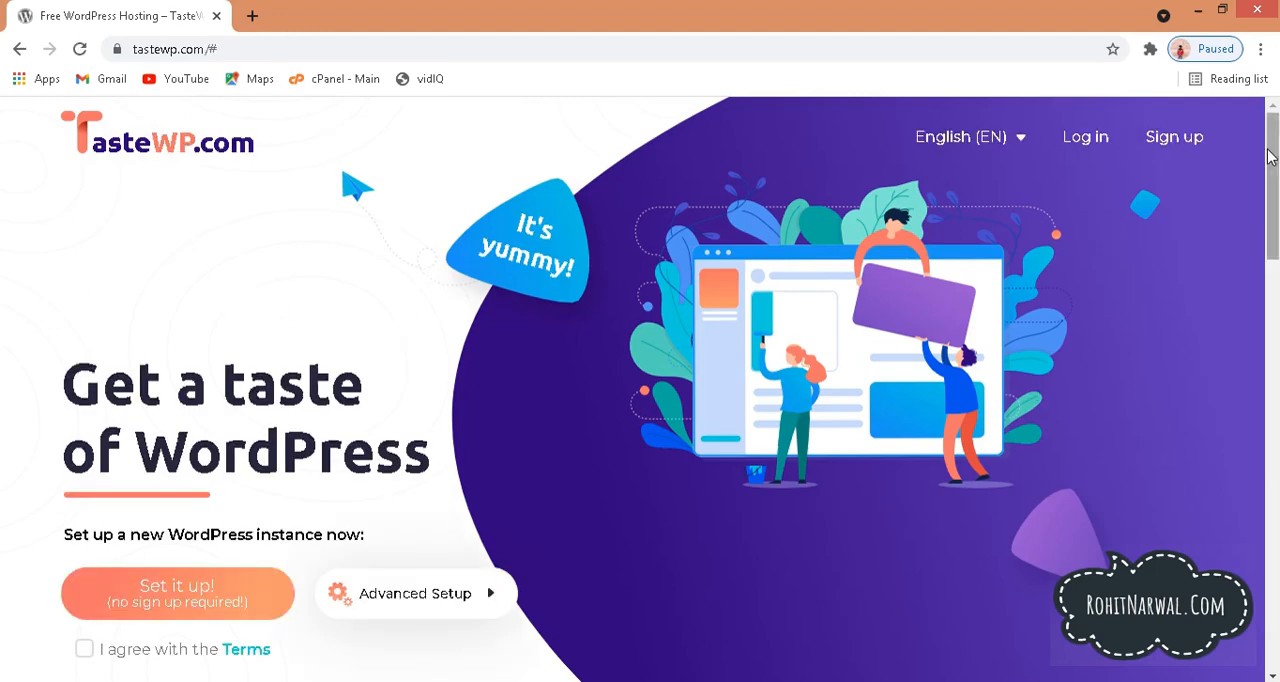
- Agree to the TasteWP terms, set up a new WordPress instance without signing up, and access the created site
{"action": "scroll", "coordinate": [1270, 156], "scroll_direction": "down", "scroll_amount": 3}
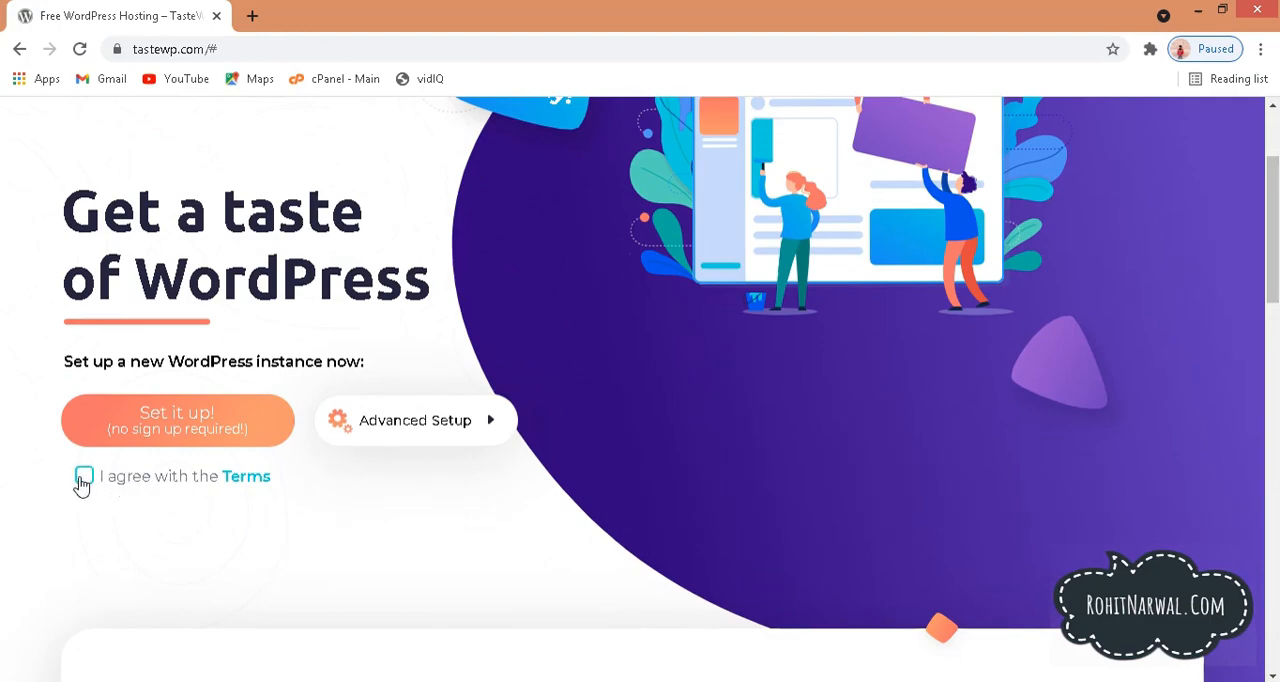
{"action": "left_click", "coordinate": [140, 428]}
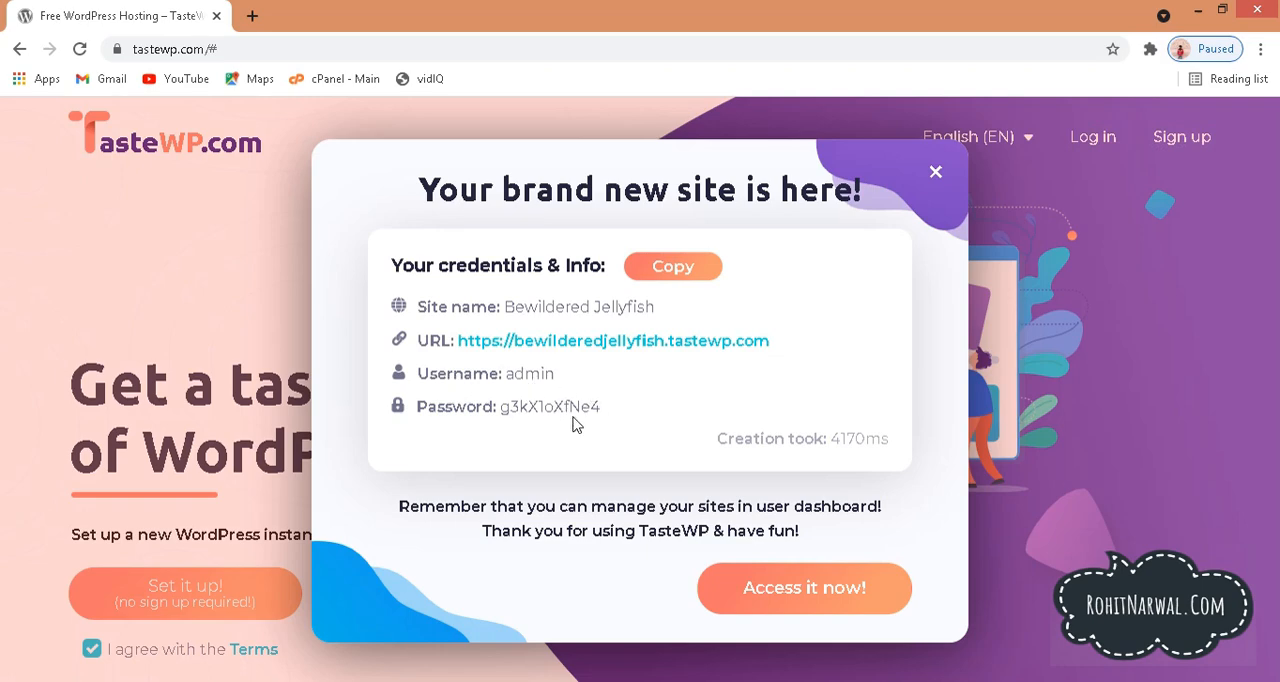
{"action": "left_click", "coordinate": [775, 594]}
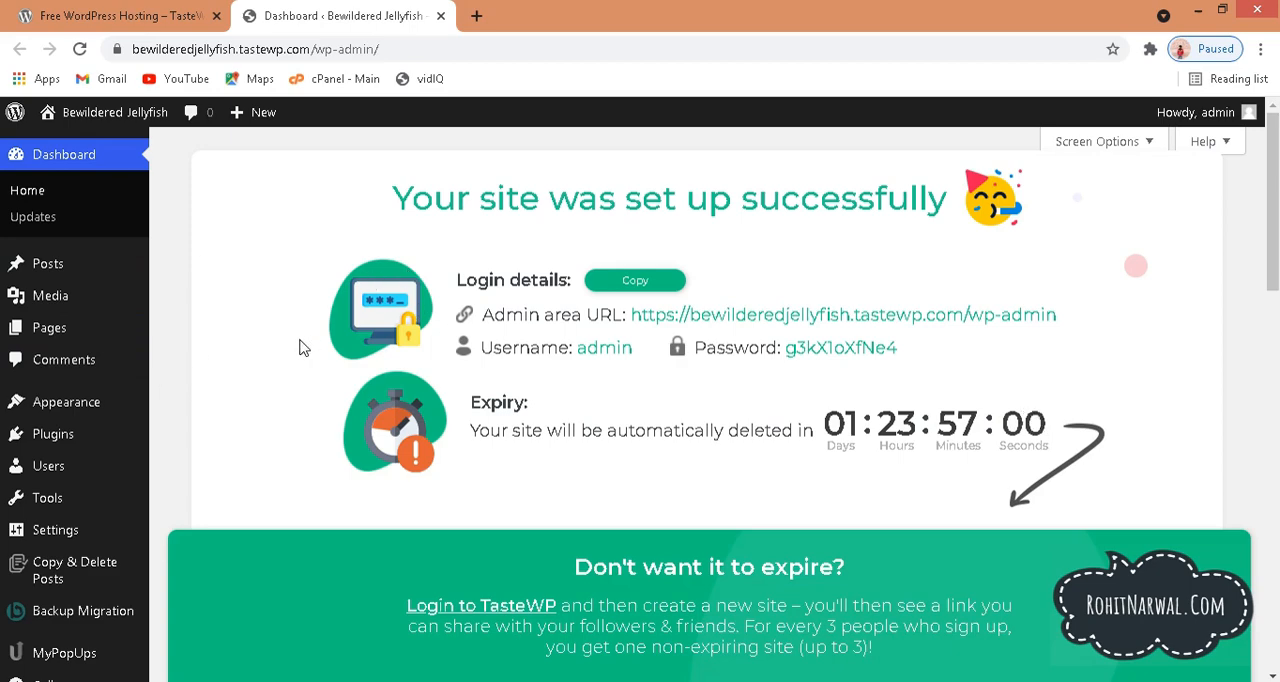
- Review the setup message and the site's expiry countdown, and dismiss the TasteWP intro notice on the dashboard
{"action": "left_click_drag", "start_coordinate": [397, 205], "coordinate": [656, 234]}
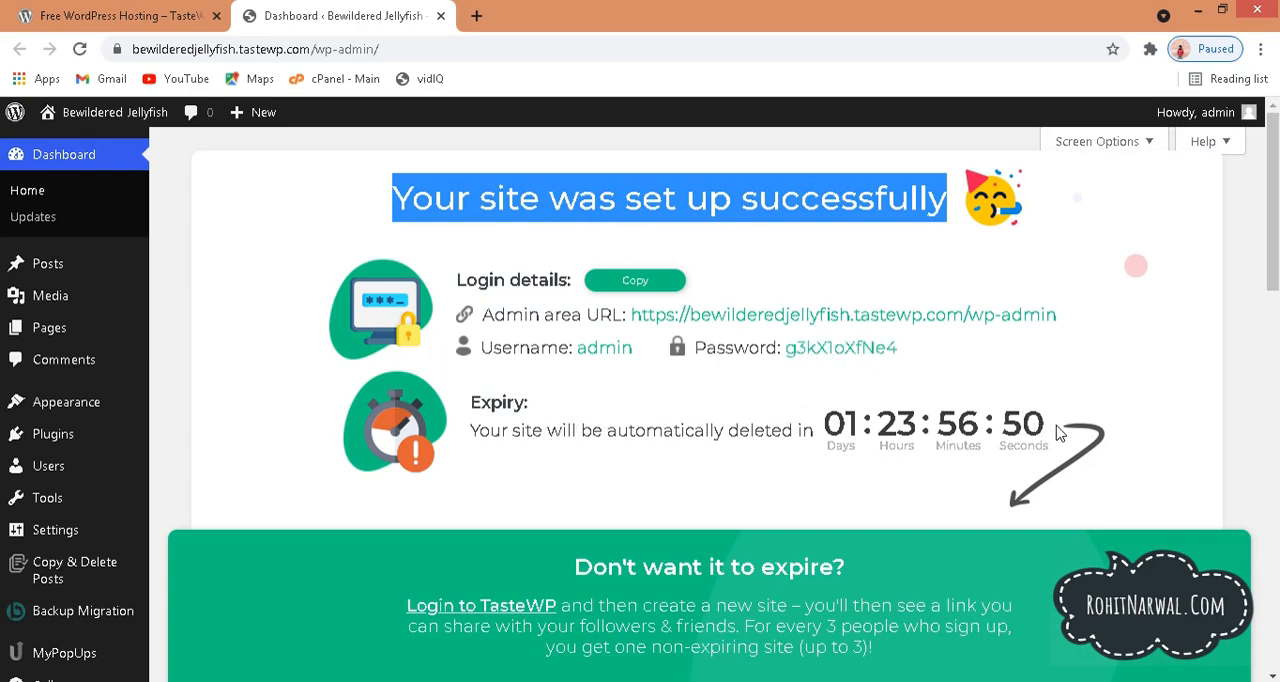
{"action": "left_click_drag", "start_coordinate": [922, 427], "coordinate": [1000, 434]}
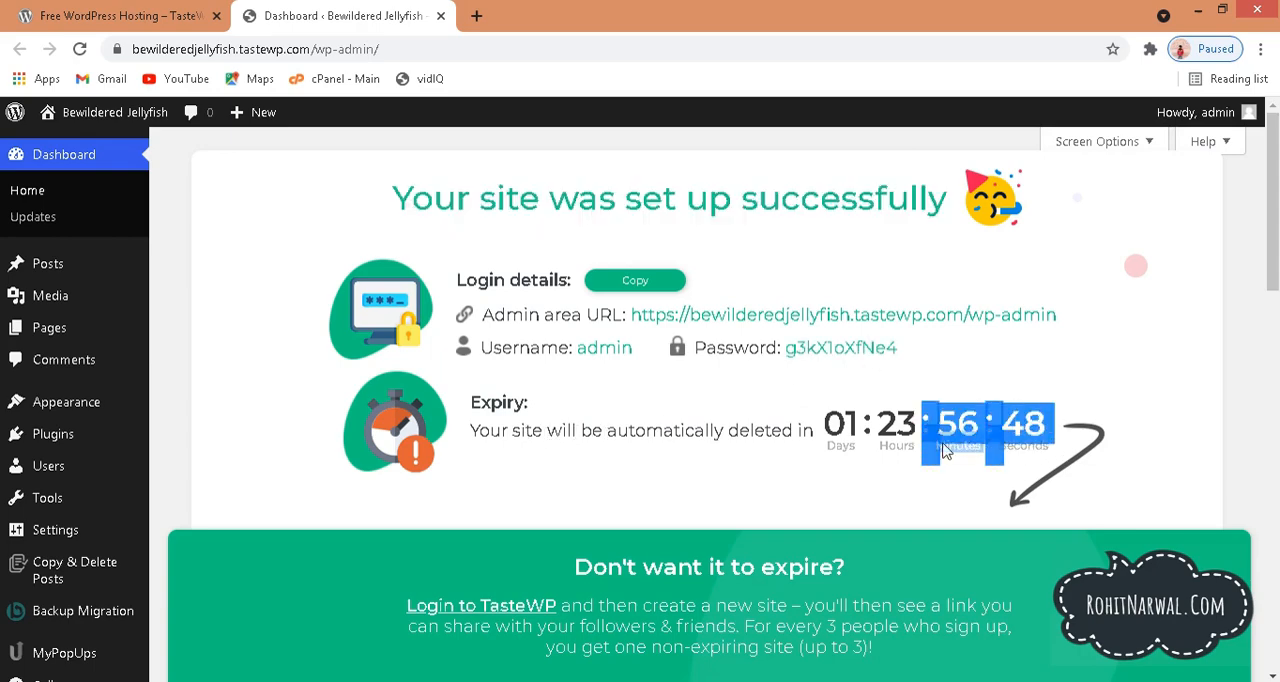
{"action": "left_click", "coordinate": [876, 481]}
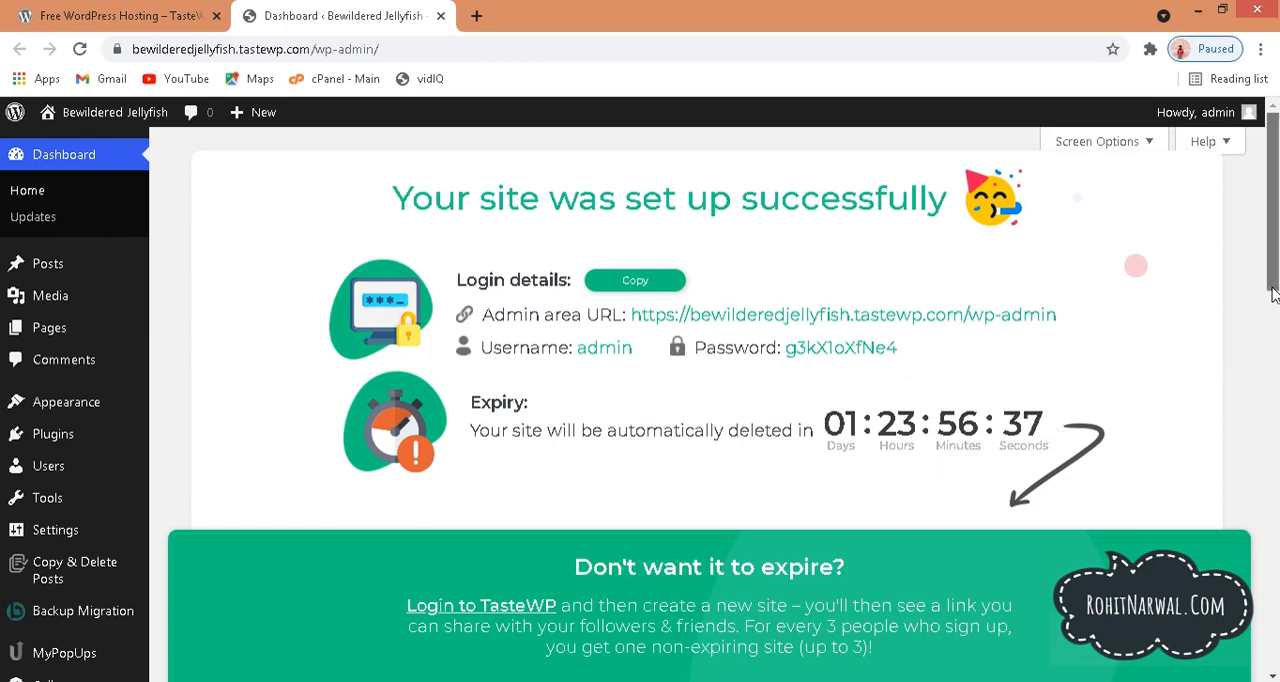
{"action": "mouse_move", "coordinate": [1274, 288]}
{"action": "left_mouse_down"}
{"action": "mouse_move", "coordinate": [1274, 476]}
{"action": "mouse_move", "coordinate": [1274, 238]}
{"action": "left_mouse_up"}
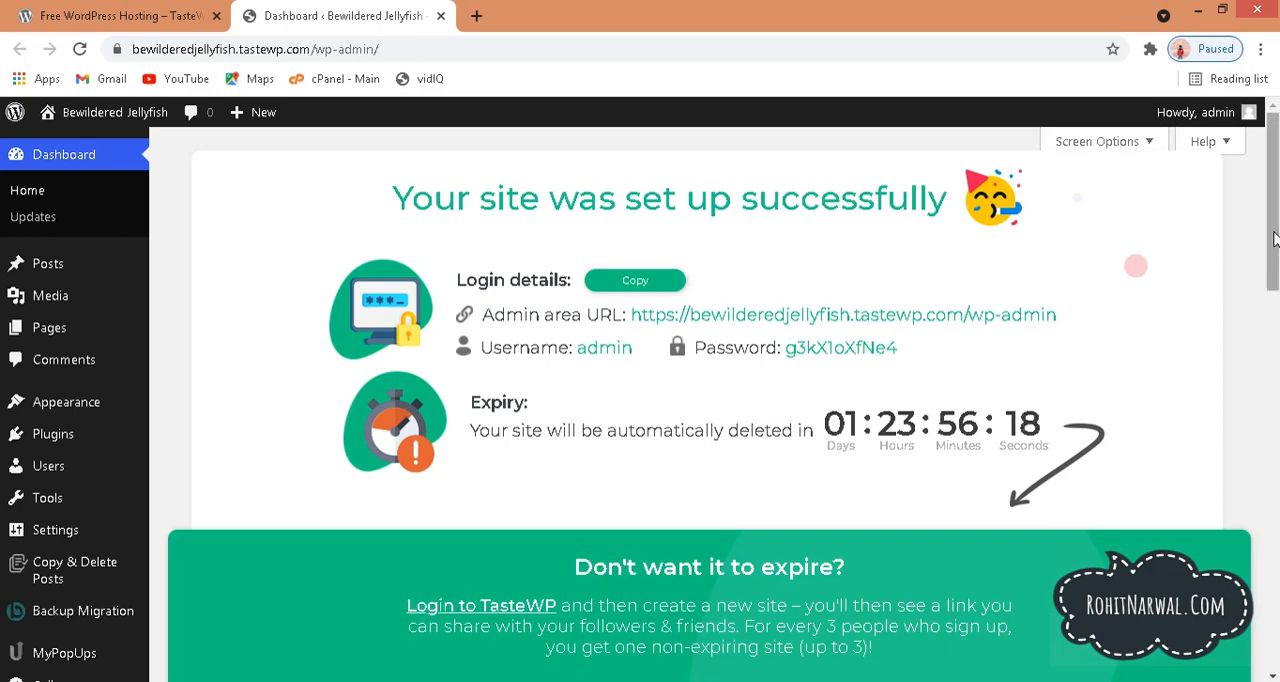
{"action": "scroll", "coordinate": [1272, 240], "scroll_direction": "down", "scroll_amount": 3}
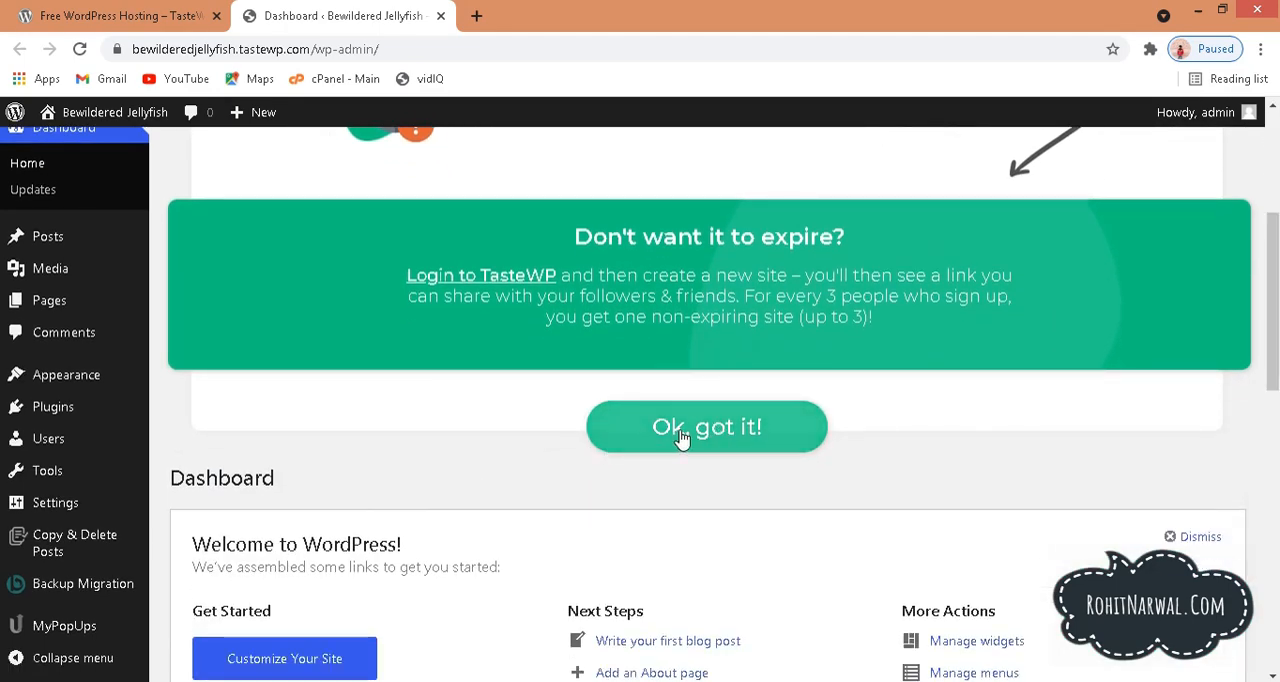
{"action": "left_click", "coordinate": [680, 437]}
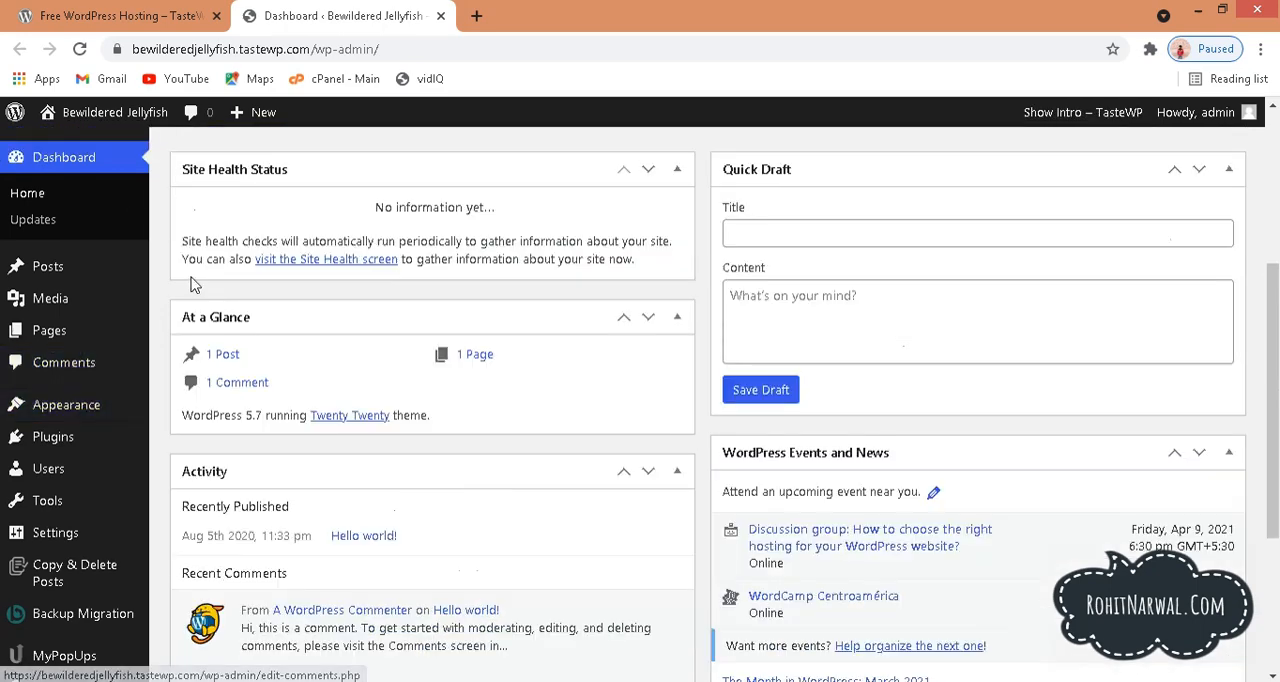
- Open the new site's front end in a new browser tab and look over its default home page
{"action": "mouse_move", "coordinate": [117, 130]}
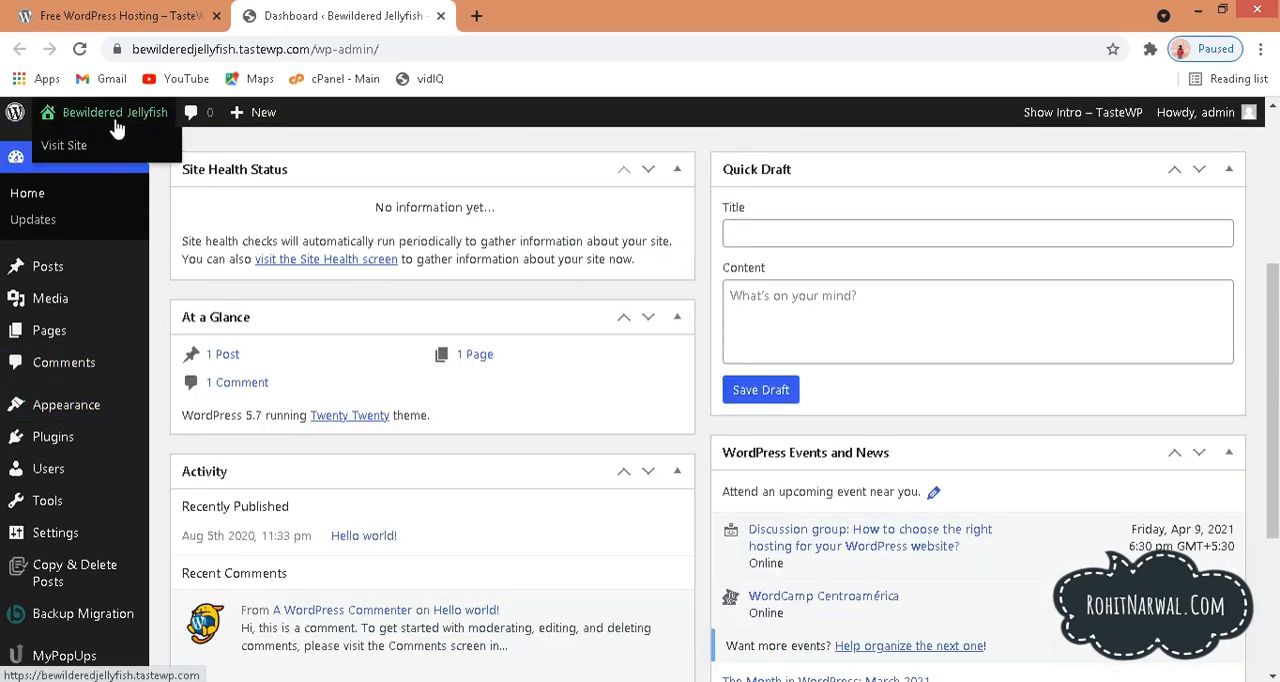
{"action": "right_click", "coordinate": [68, 148]}
{"action": "left_click", "coordinate": [88, 160]}
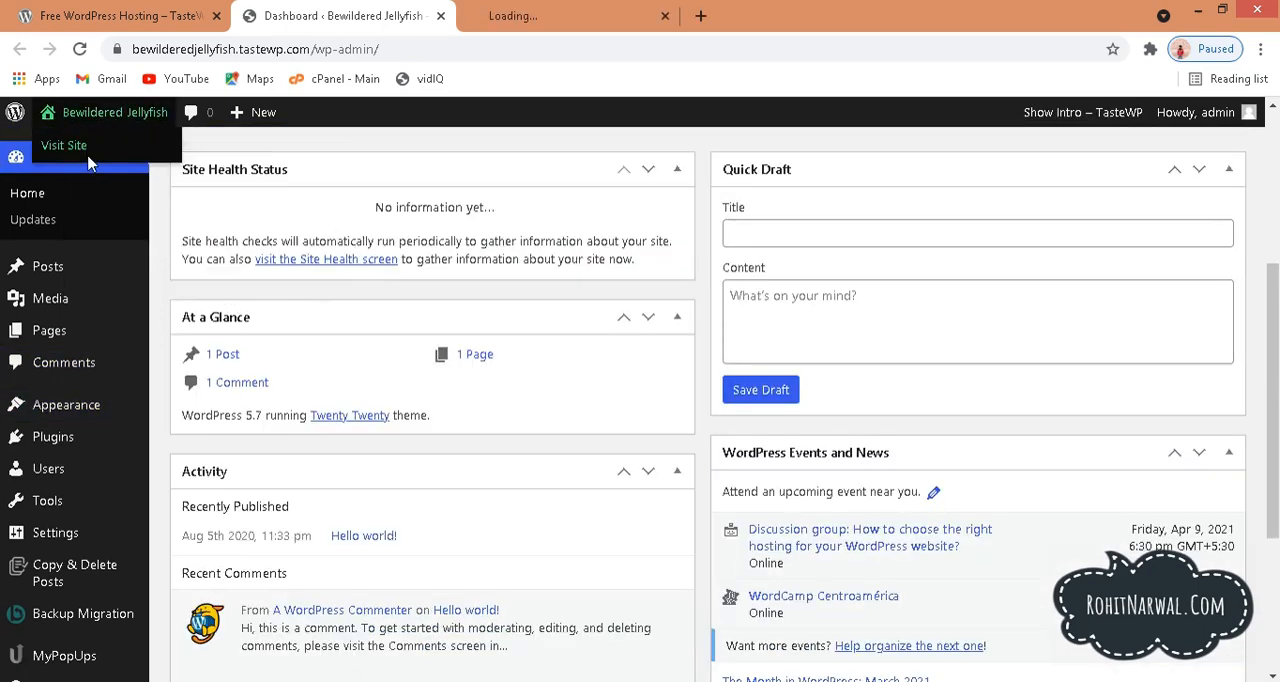
{"action": "left_click", "coordinate": [551, 12]}
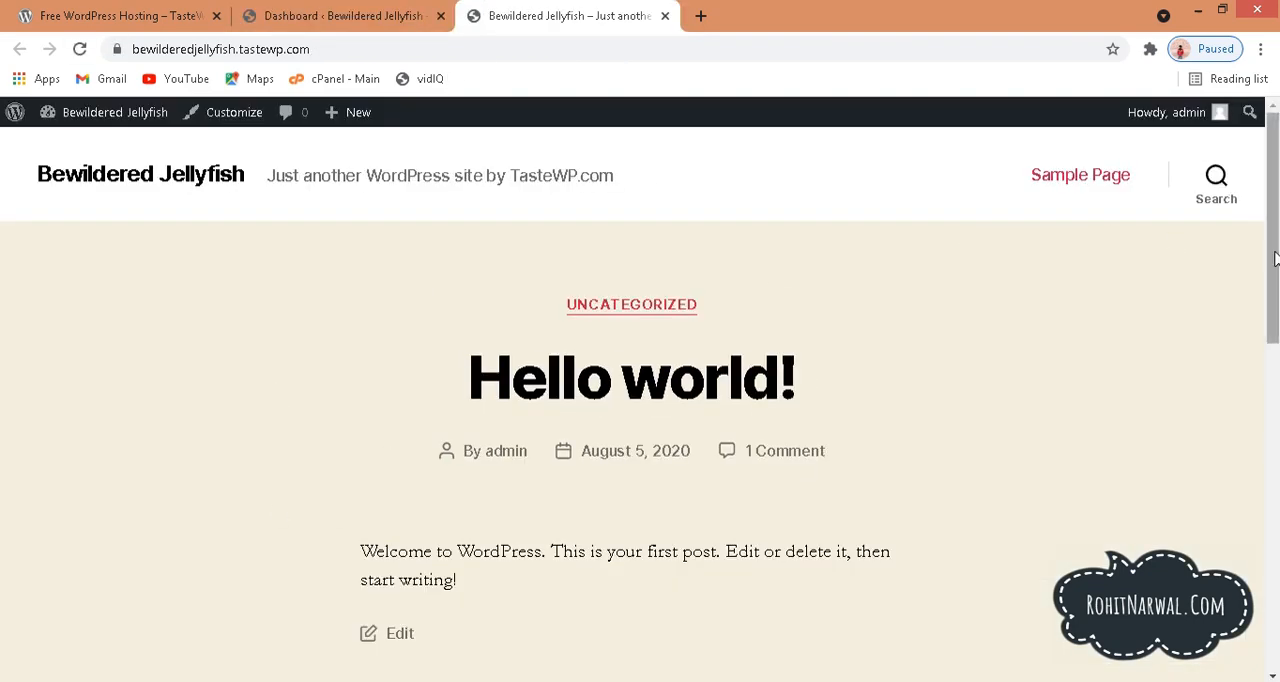
{"action": "left_click_drag", "start_coordinate": [1275, 262], "coordinate": [1277, 433]}
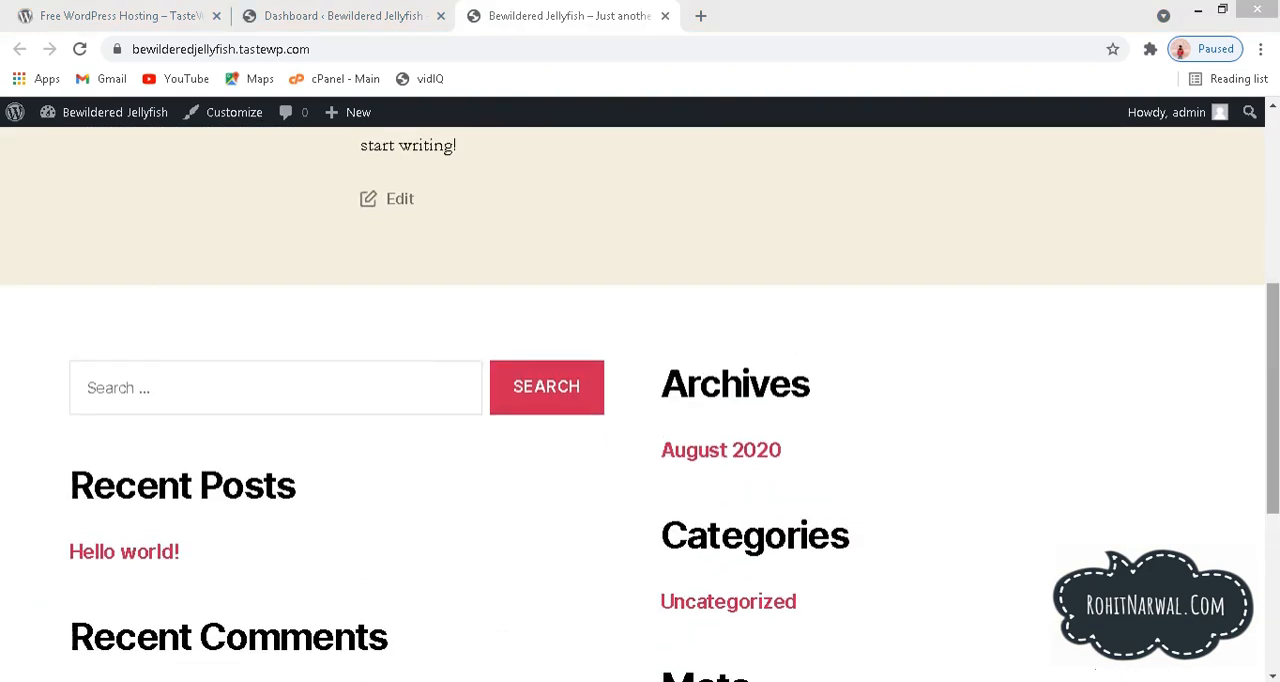
- Copy the site's URL and load it in another new tab to check it, and return to the WordPress dashboard
{"action": "left_click_drag", "start_coordinate": [335, 41], "coordinate": [148, 20]}
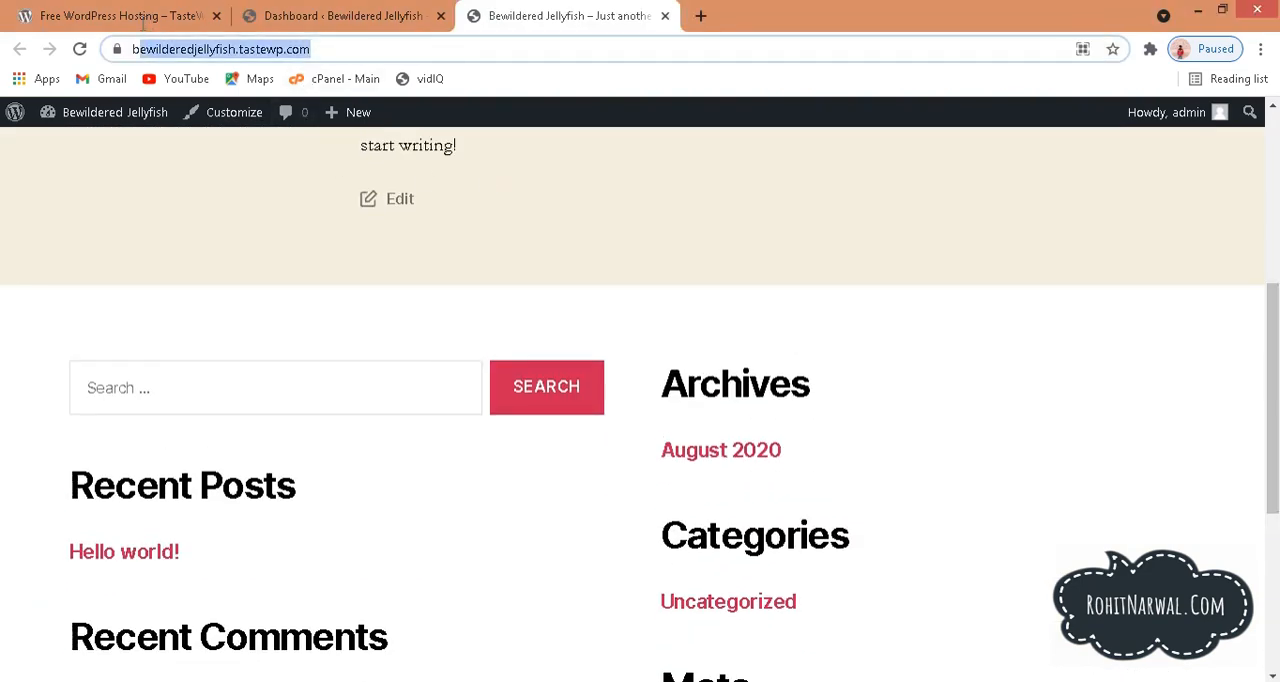
{"action": "right_click", "coordinate": [138, 51]}
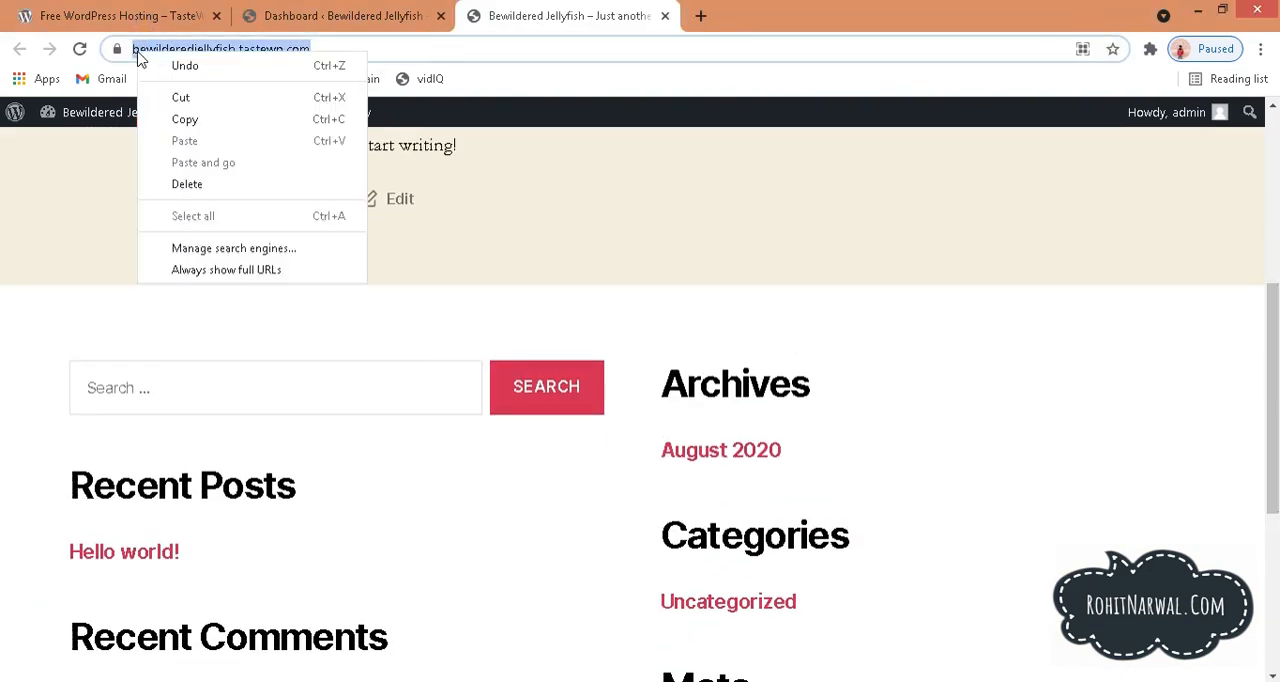
{"action": "left_click", "coordinate": [174, 118]}
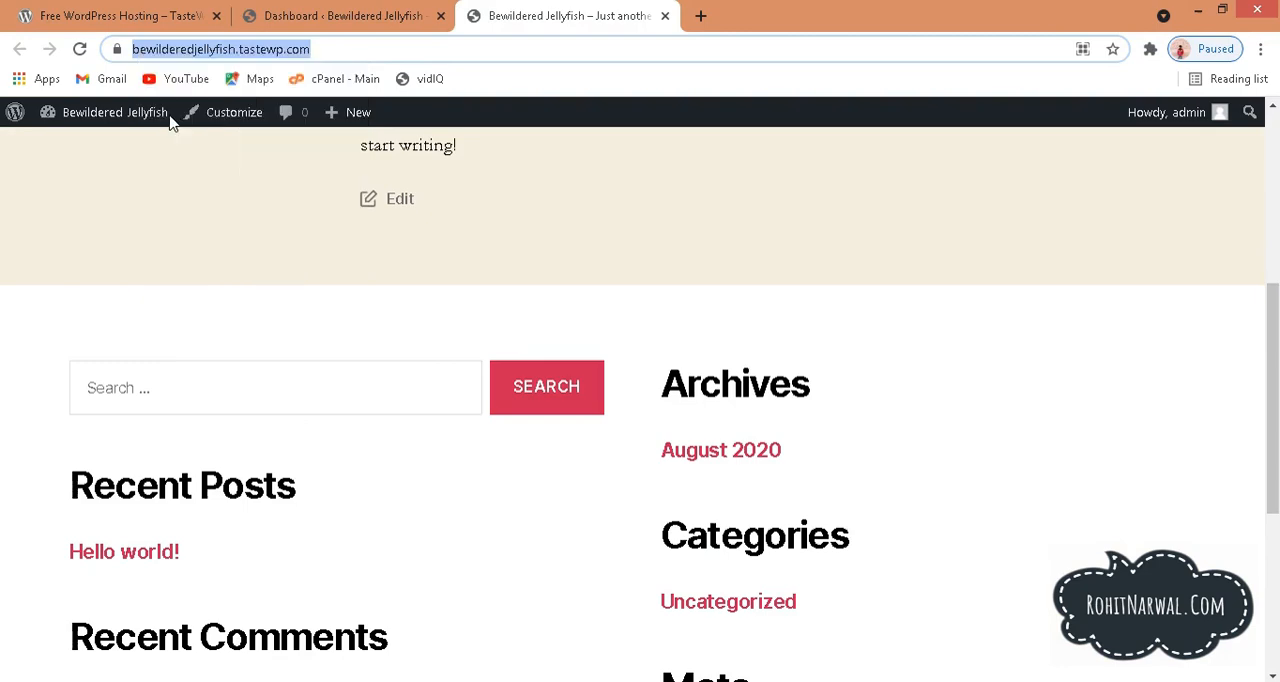
{"action": "left_click", "coordinate": [700, 16]}
{"action": "right_click", "coordinate": [209, 49]}
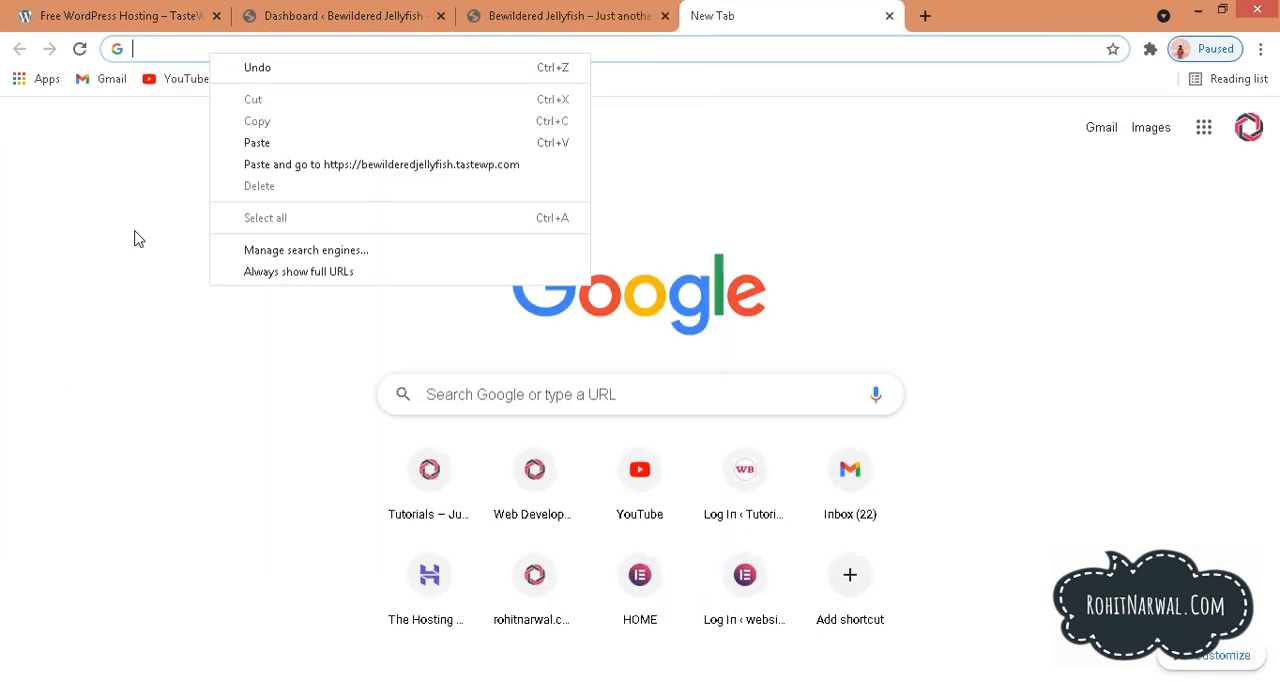
{"action": "left_click", "coordinate": [282, 140]}
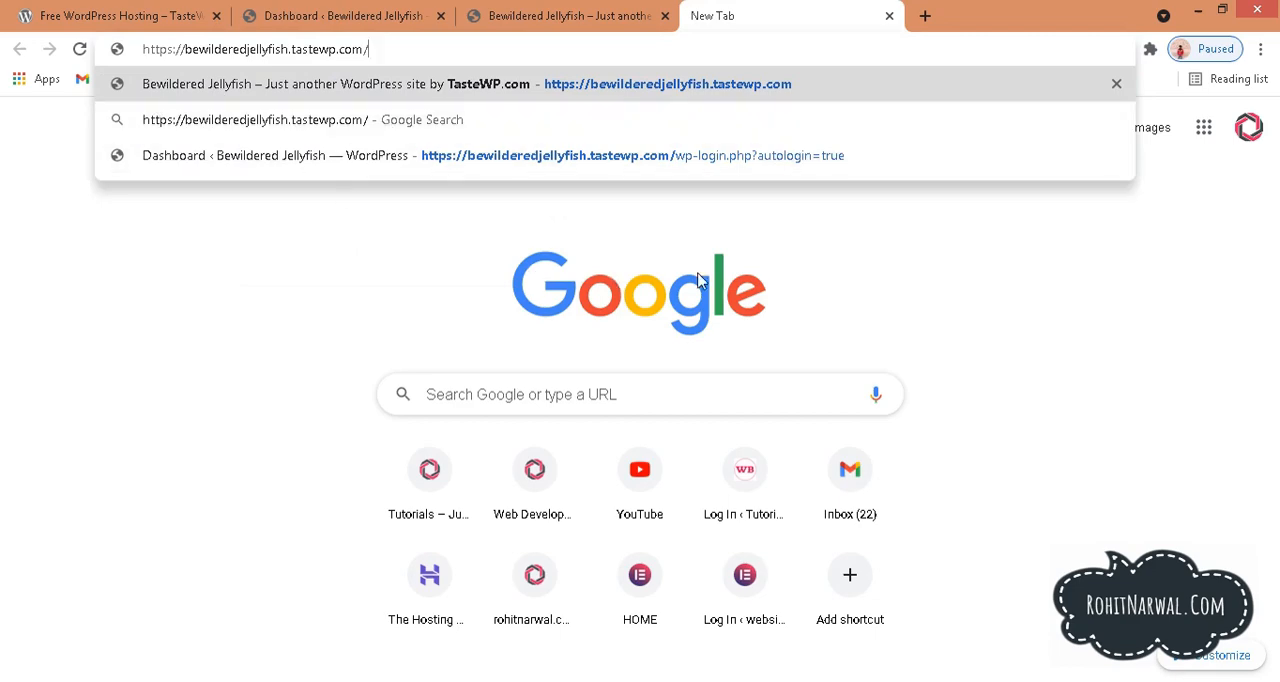
{"action": "key", "text": "Return"}
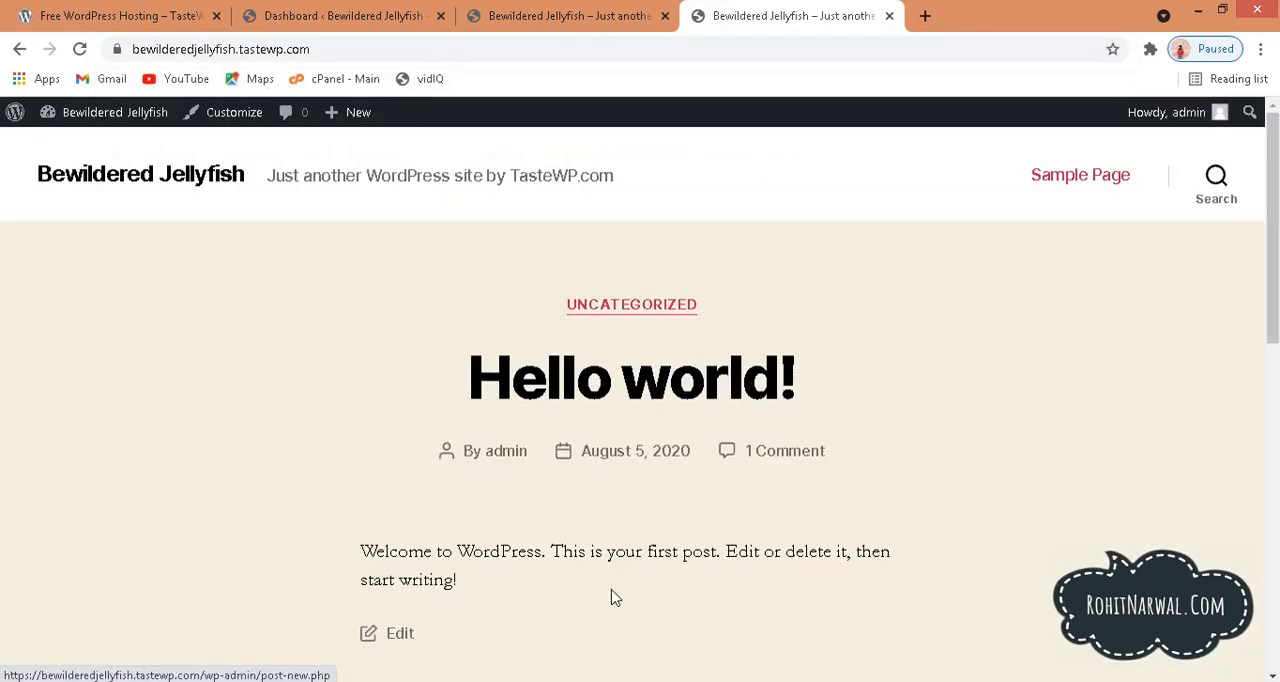
{"action": "mouse_move", "coordinate": [1275, 207]}
{"action": "left_mouse_down"}
{"action": "mouse_move", "coordinate": [1257, 580]}
{"action": "mouse_move", "coordinate": [1272, 200]}
{"action": "left_mouse_up"}
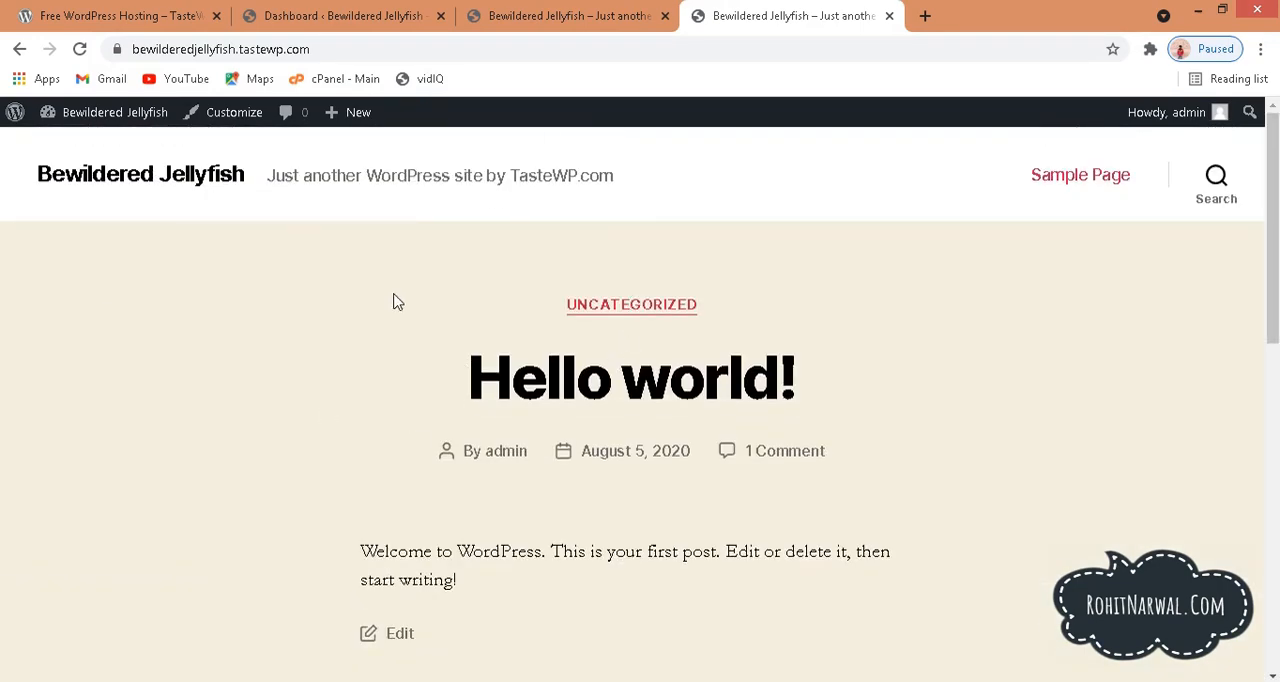
{"action": "left_click", "coordinate": [385, 15]}
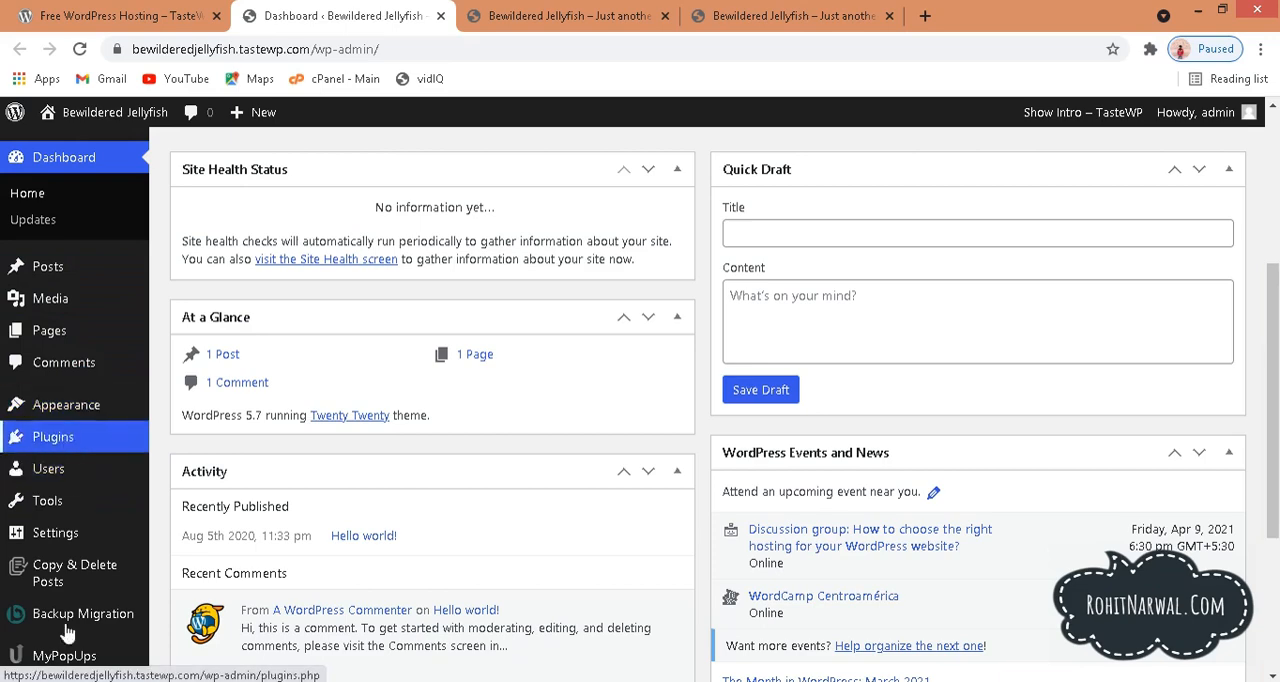
- Open the page for adding new themes and search the theme directory for astra
{"action": "mouse_move", "coordinate": [57, 425]}
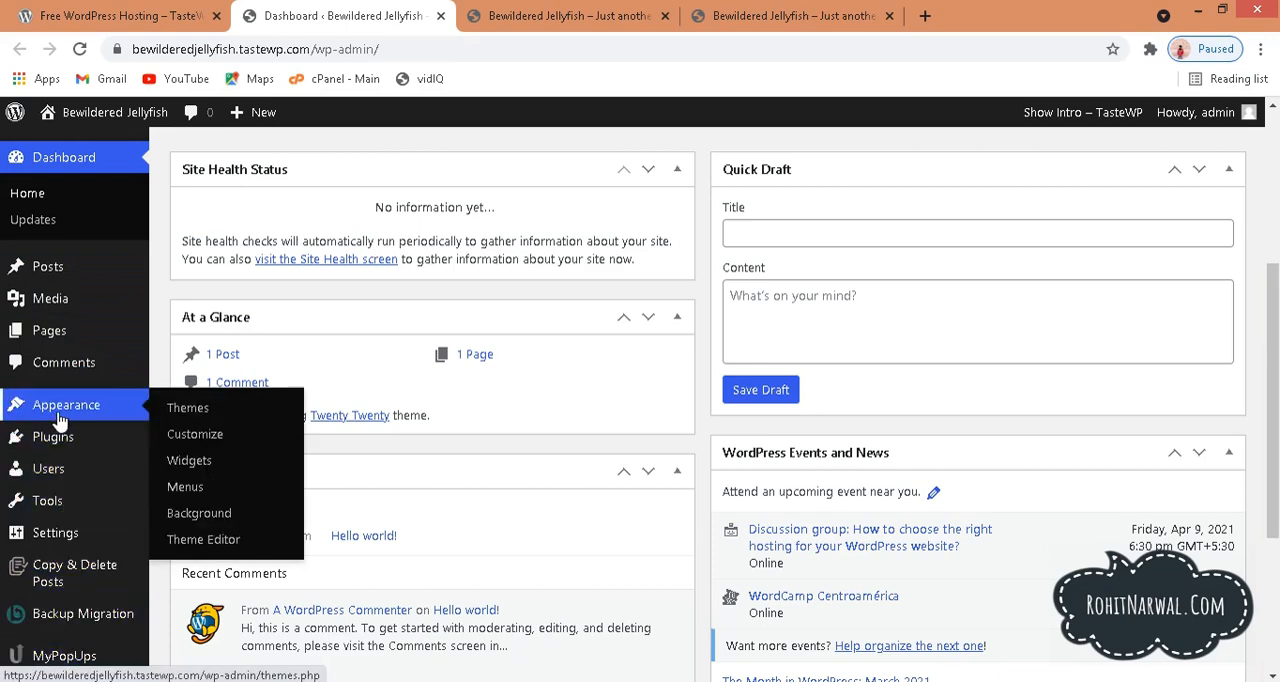
{"action": "left_click", "coordinate": [197, 420]}
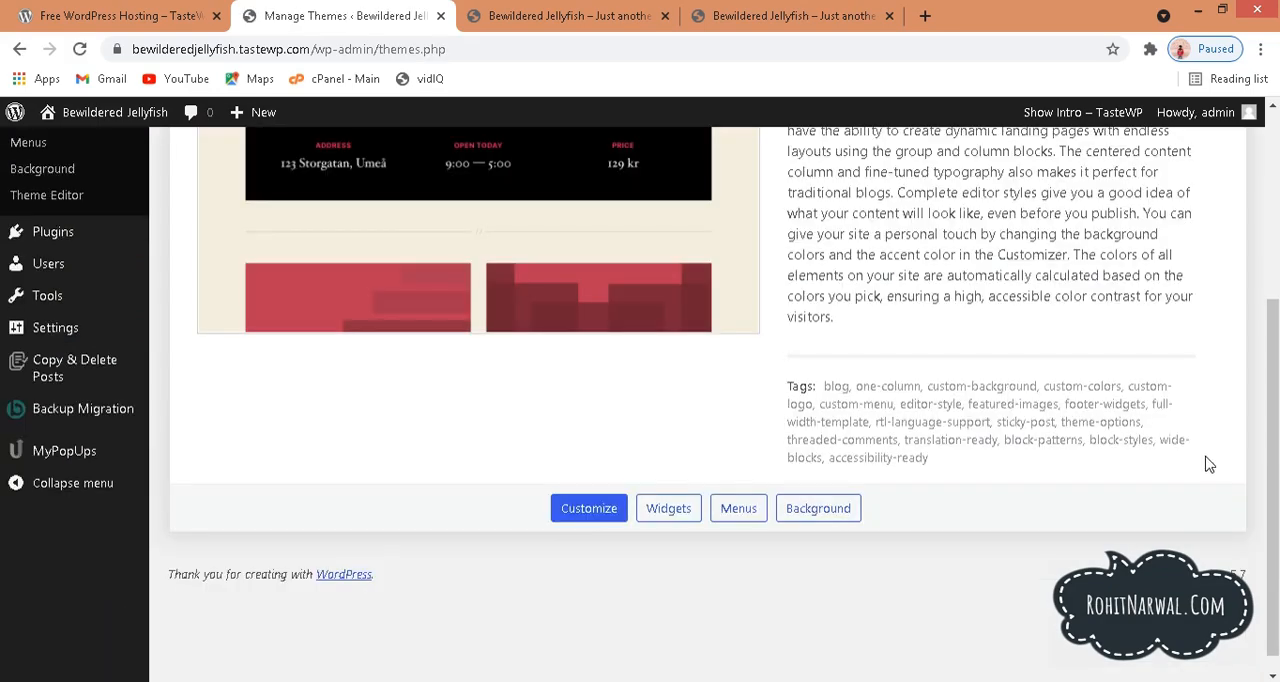
{"action": "scroll", "coordinate": [402, 310], "scroll_direction": "up", "scroll_amount": 3}
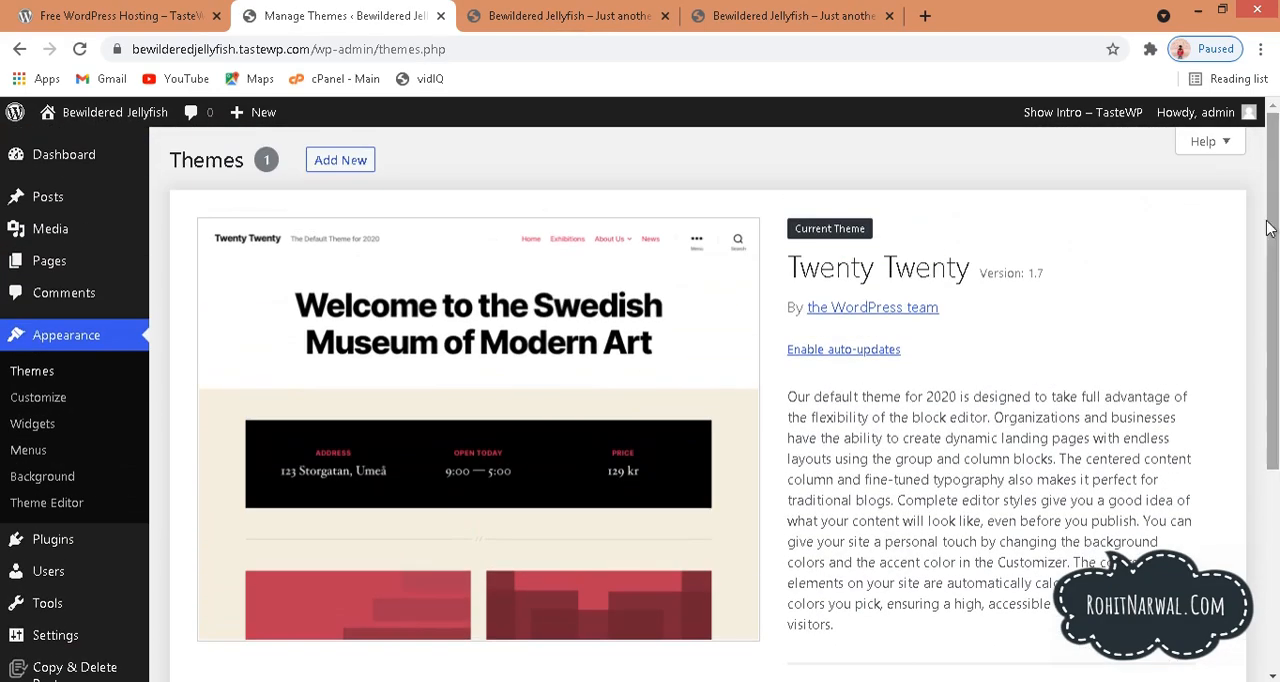
{"action": "left_click", "coordinate": [361, 161]}
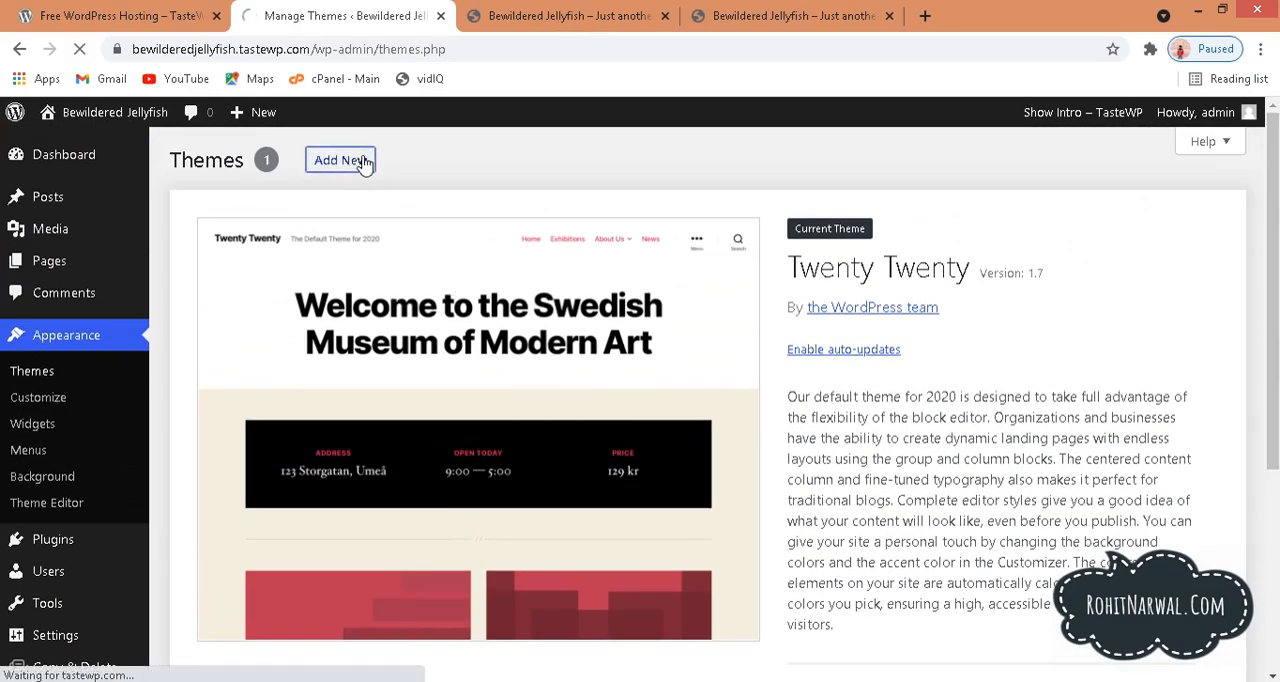
{"action": "left_click", "coordinate": [1020, 212]}
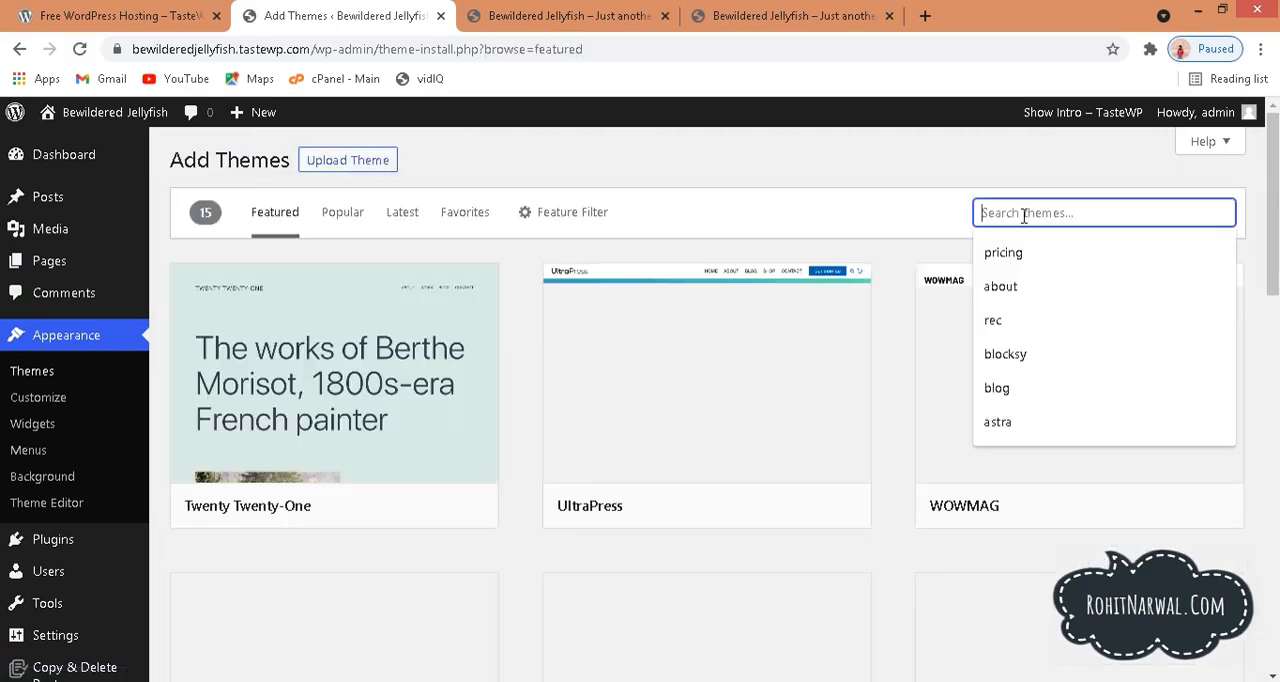
{"action": "left_click", "coordinate": [1020, 287]}
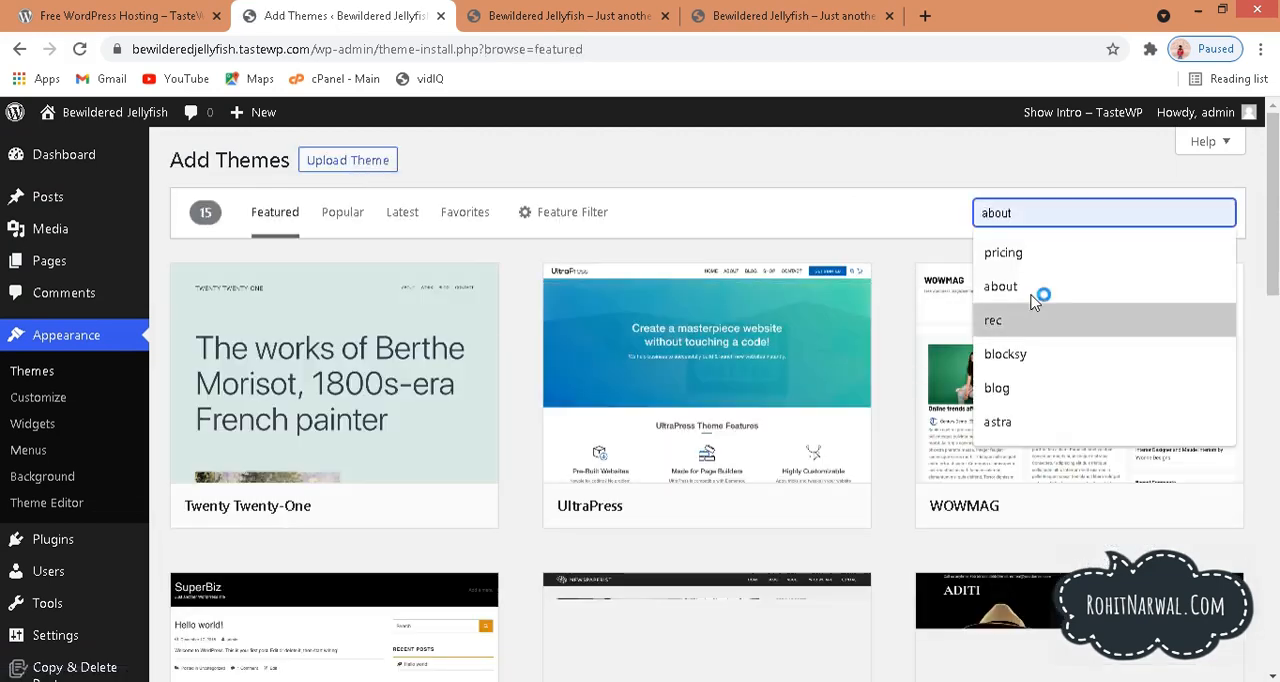
{"action": "left_click", "coordinate": [1000, 421]}
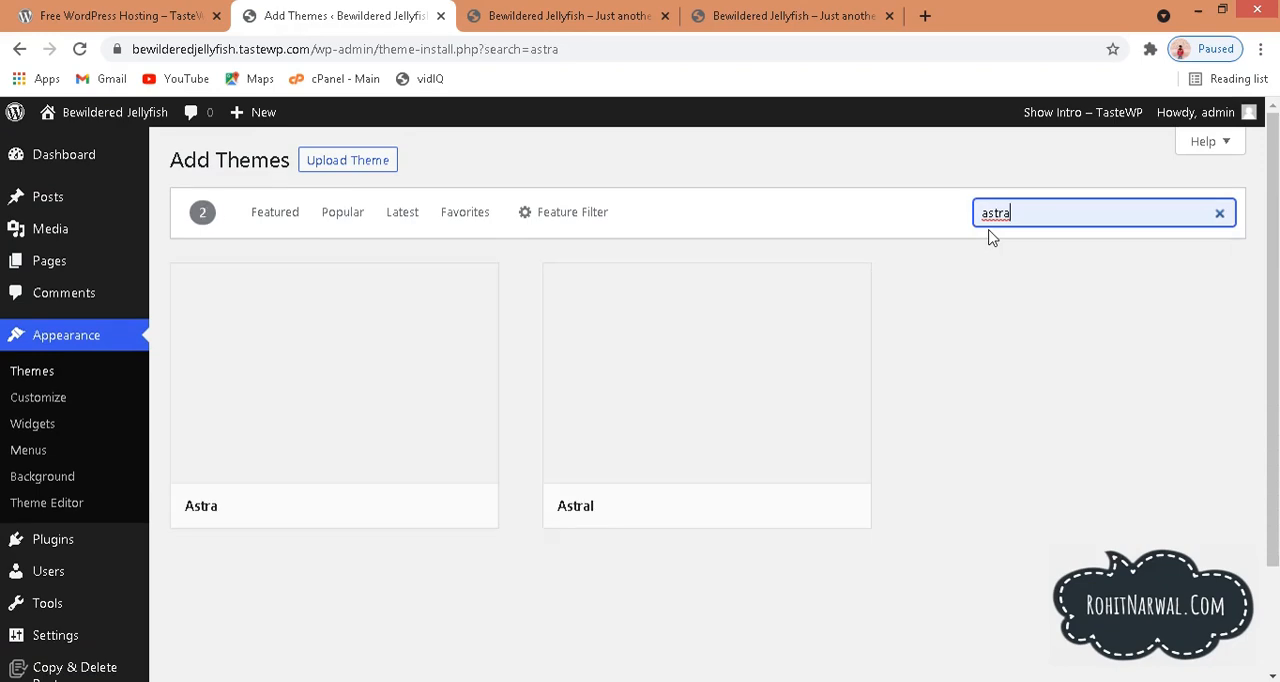
- Install the Astra theme and activate it on the site
{"action": "mouse_move", "coordinate": [281, 404]}
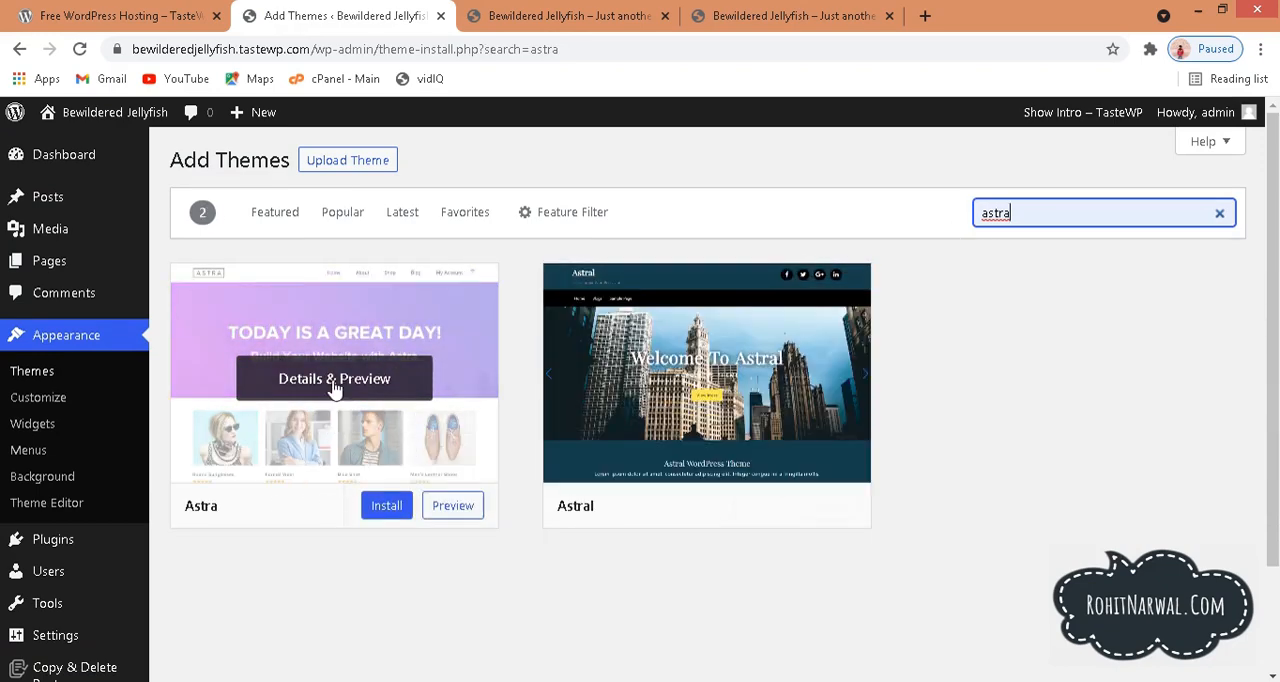
{"action": "left_click", "coordinate": [387, 506]}
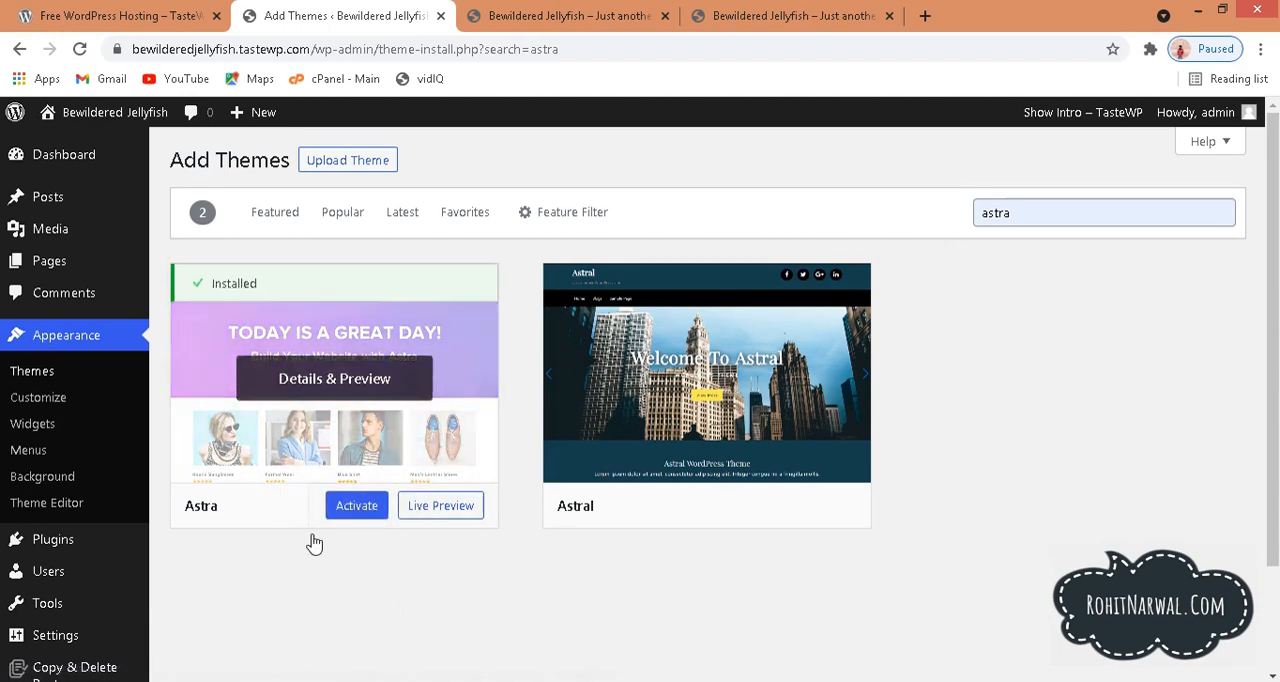
{"action": "left_click", "coordinate": [357, 506]}
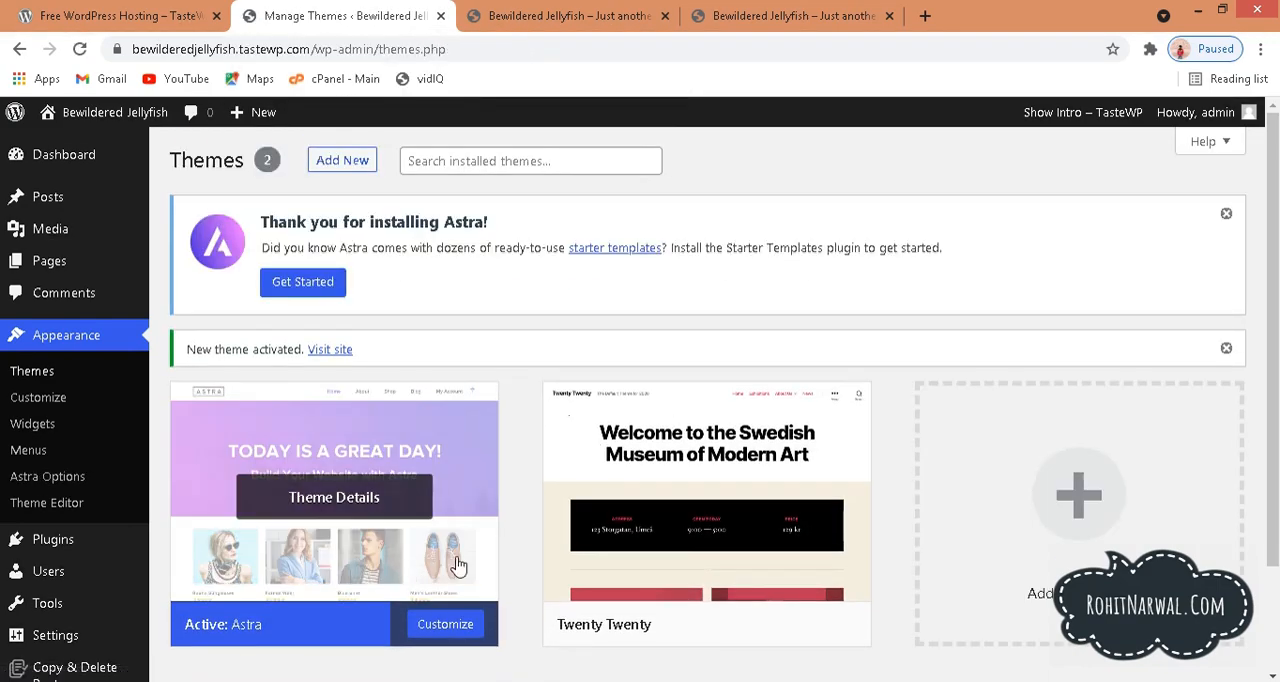
- Look over the installed themes and dismiss the Astra getting-started and theme-activation notices
{"action": "scroll", "coordinate": [1255, 516], "scroll_direction": "down", "scroll_amount": 2}
{"action": "scroll", "coordinate": [1255, 516], "scroll_direction": "up", "scroll_amount": 2}
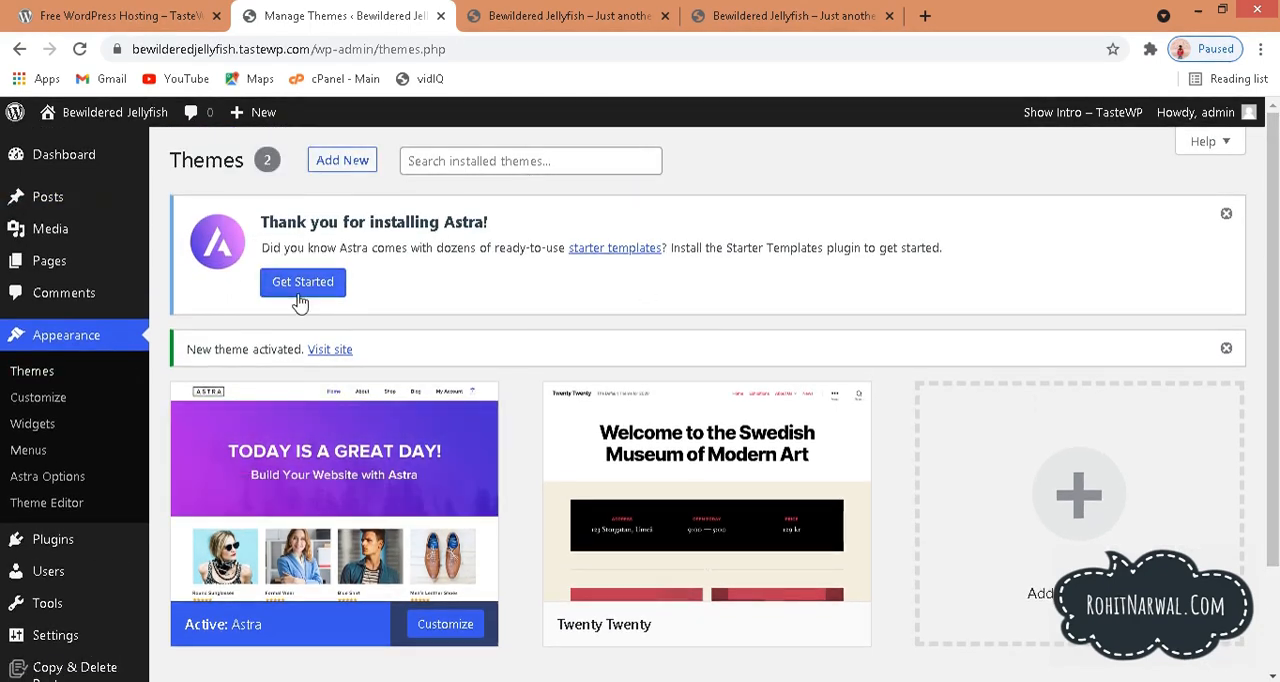
{"action": "left_click", "coordinate": [1226, 216]}
{"action": "left_click", "coordinate": [1228, 216]}
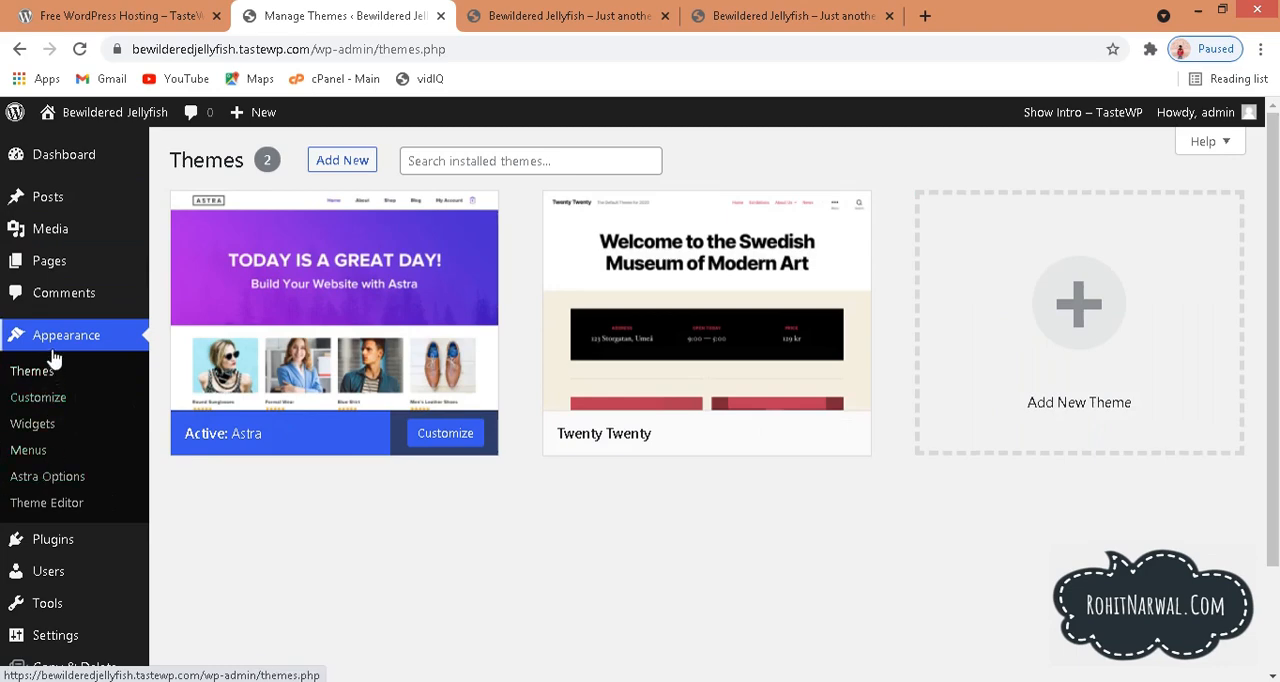
- Install the starter template importer plugin through the Astra options and choose Elementor as the page builder
{"action": "left_click", "coordinate": [72, 486]}
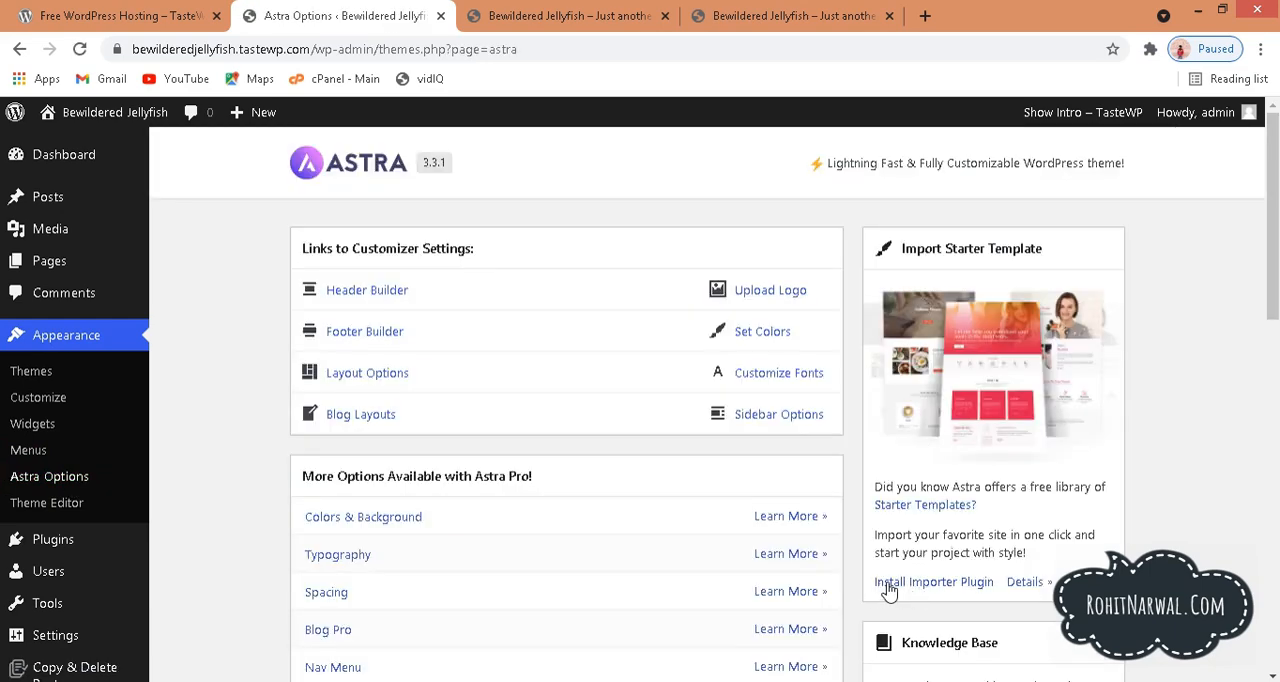
{"action": "left_click", "coordinate": [955, 583]}
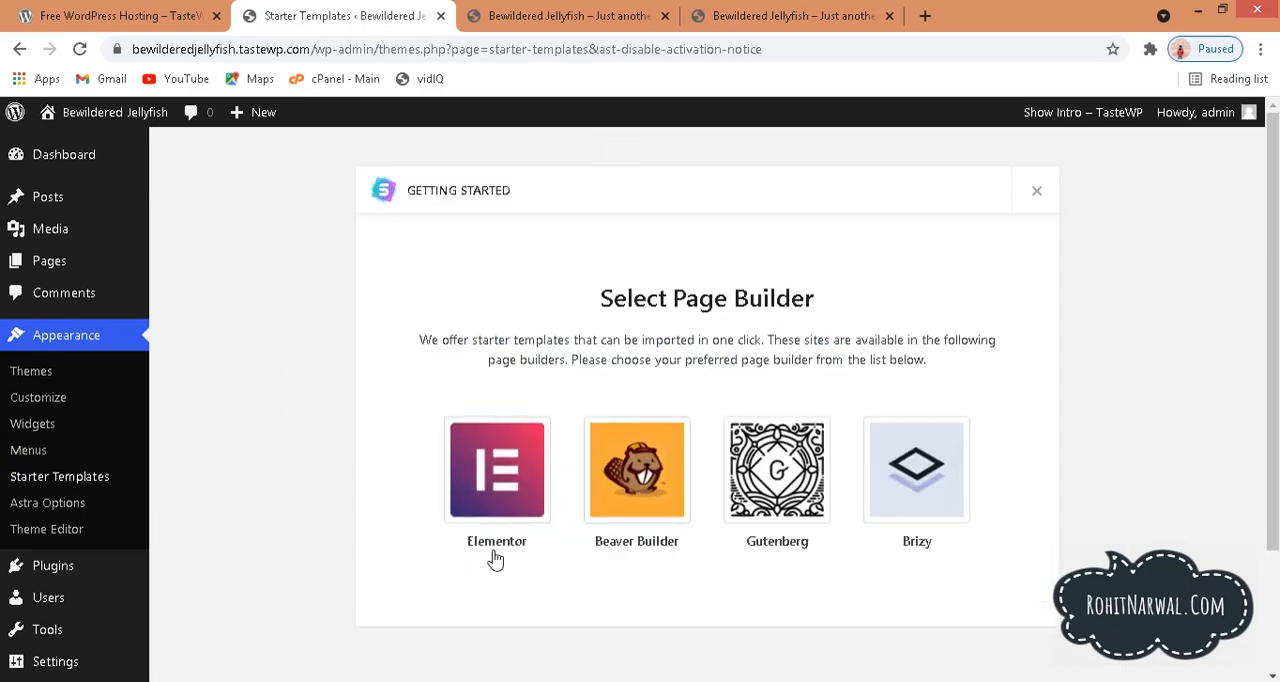
{"action": "left_click", "coordinate": [487, 495]}
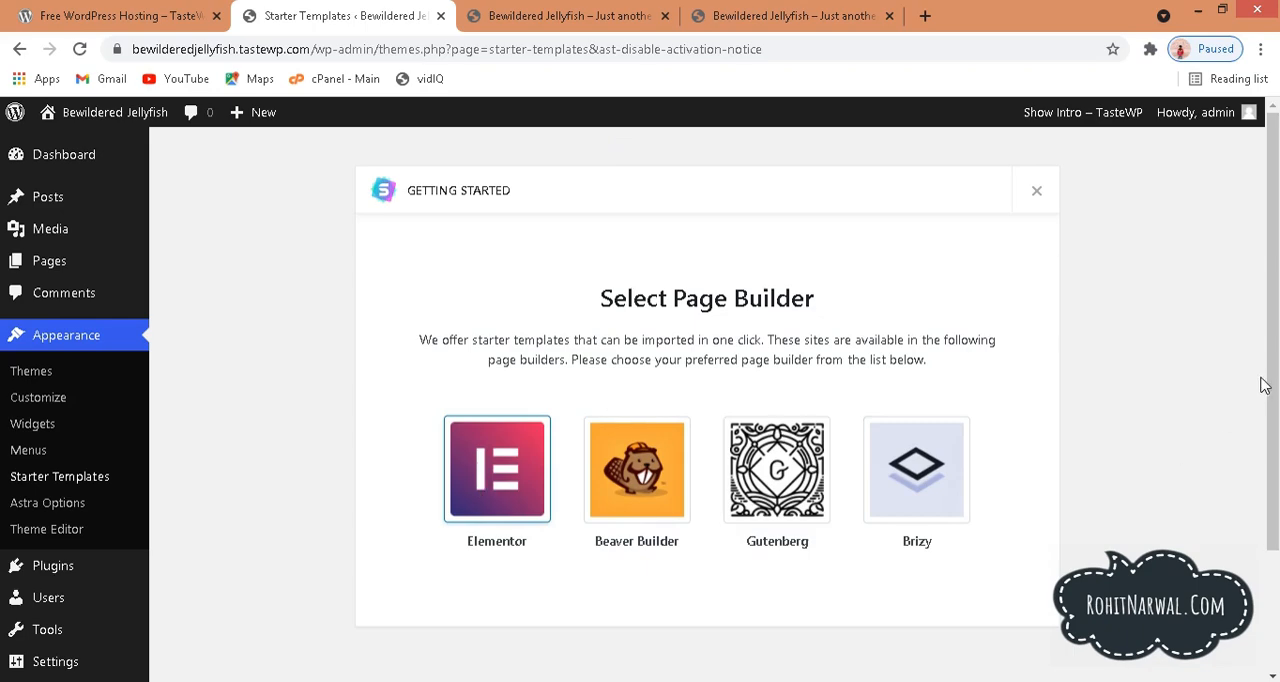
- Browse the Elementor starter templates and filter them to Free only
{"action": "left_click_drag", "start_coordinate": [1266, 382], "coordinate": [1266, 511]}
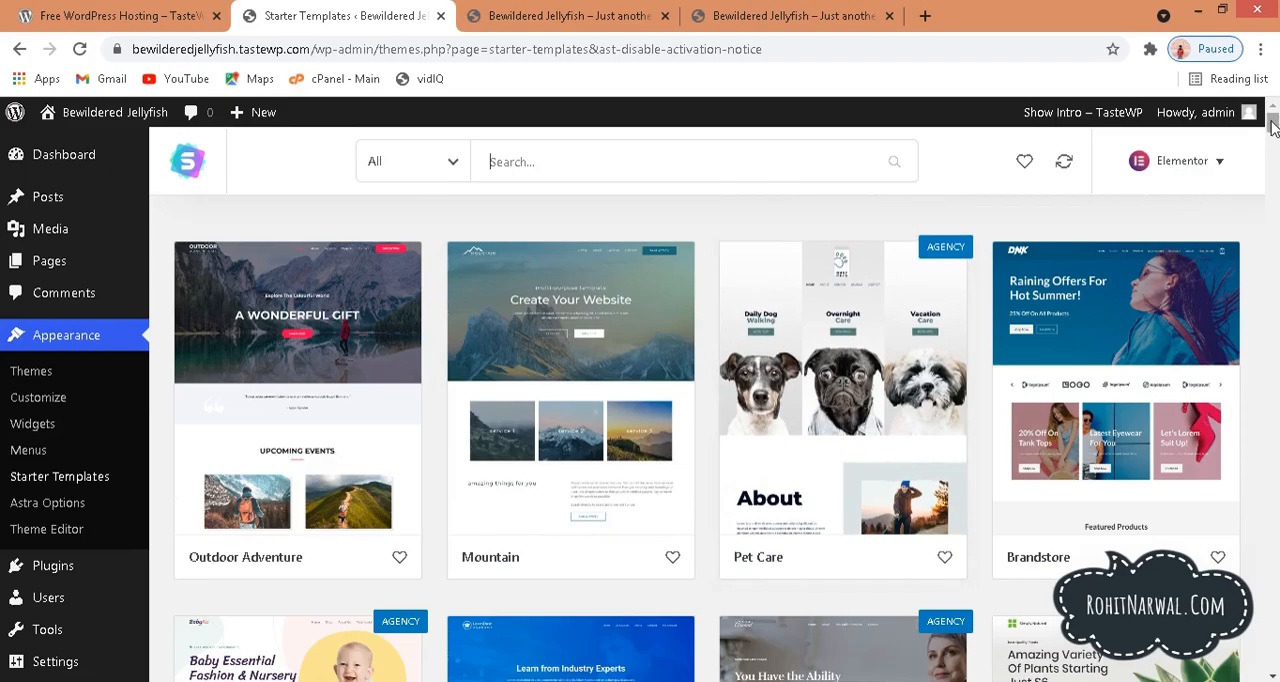
{"action": "mouse_move", "coordinate": [1270, 125]}
{"action": "left_mouse_down"}
{"action": "mouse_move", "coordinate": [1270, 208]}
{"action": "mouse_move", "coordinate": [1265, 120]}
{"action": "left_mouse_up"}
{"action": "left_click", "coordinate": [429, 172]}
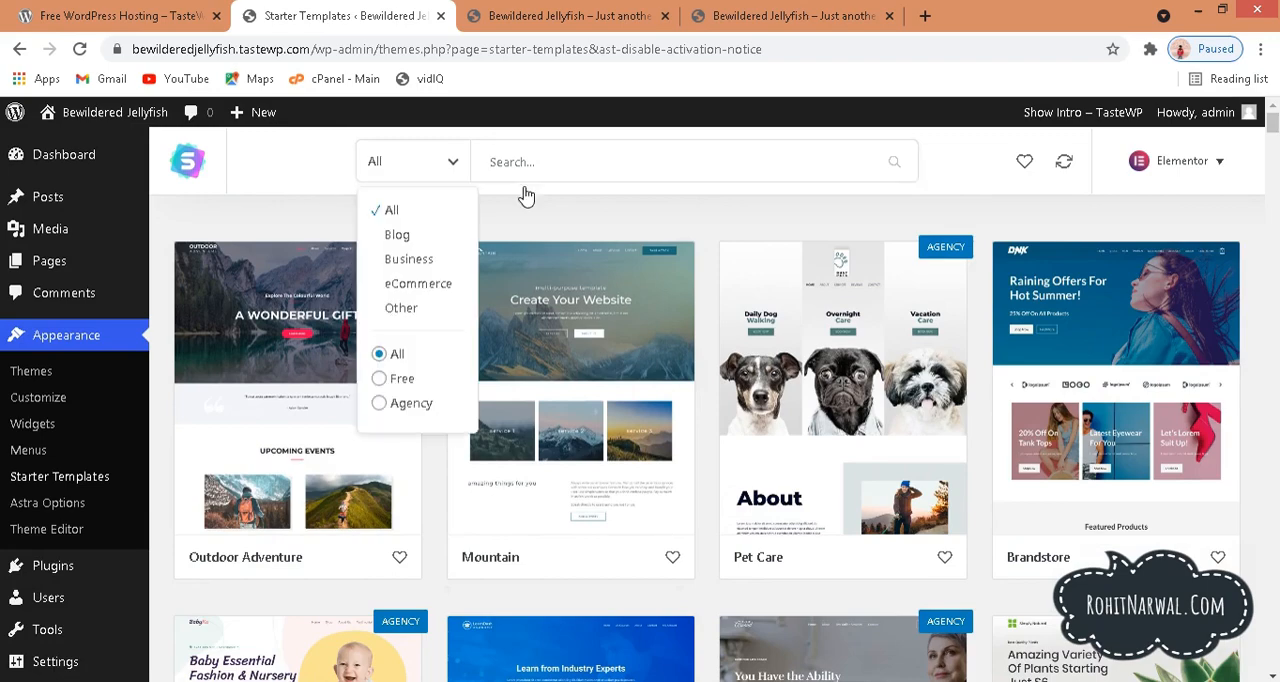
{"action": "left_click", "coordinate": [386, 384]}
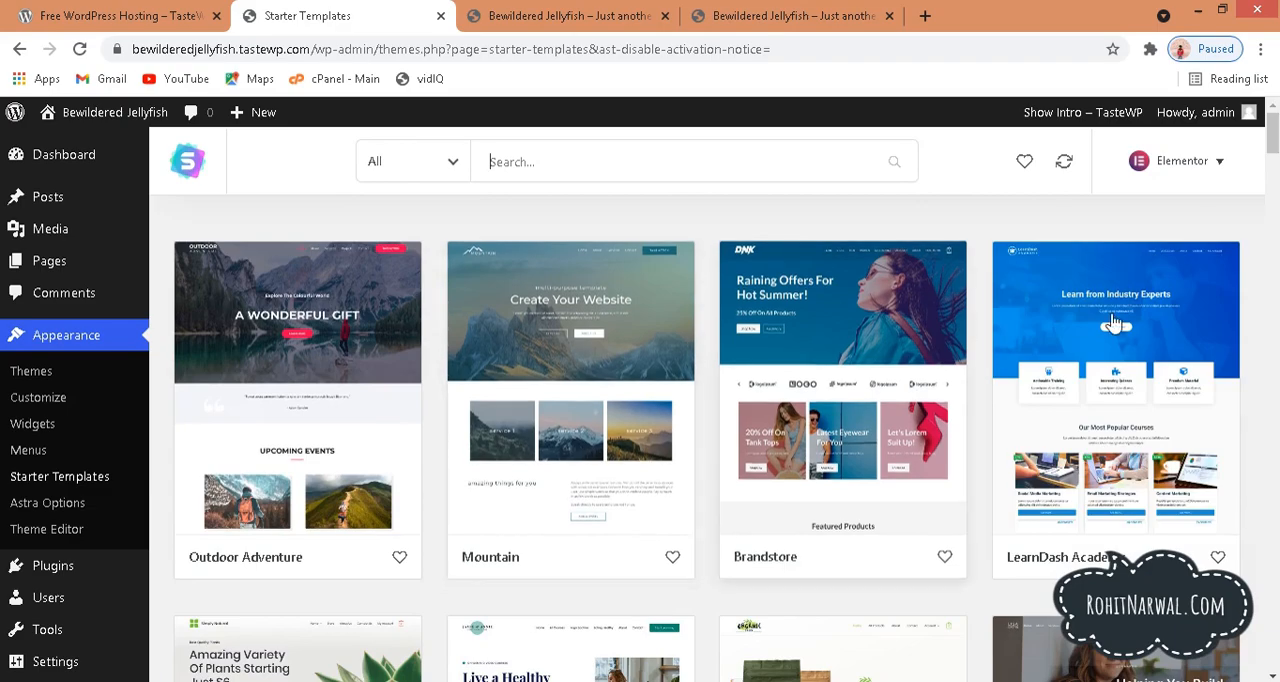
{"action": "left_click_drag", "start_coordinate": [1270, 157], "coordinate": [1268, 120]}
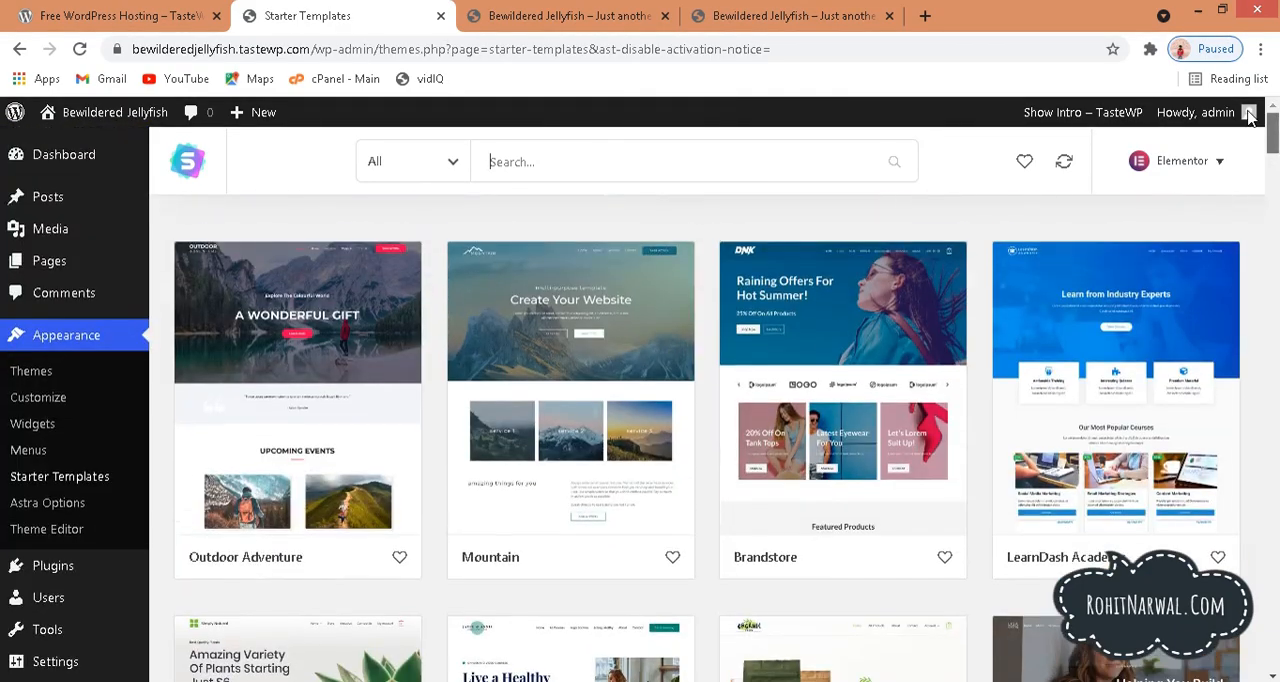
- Filter the starter templates to Agency, look through them, and return the filter to Free
{"action": "left_click", "coordinate": [444, 170]}
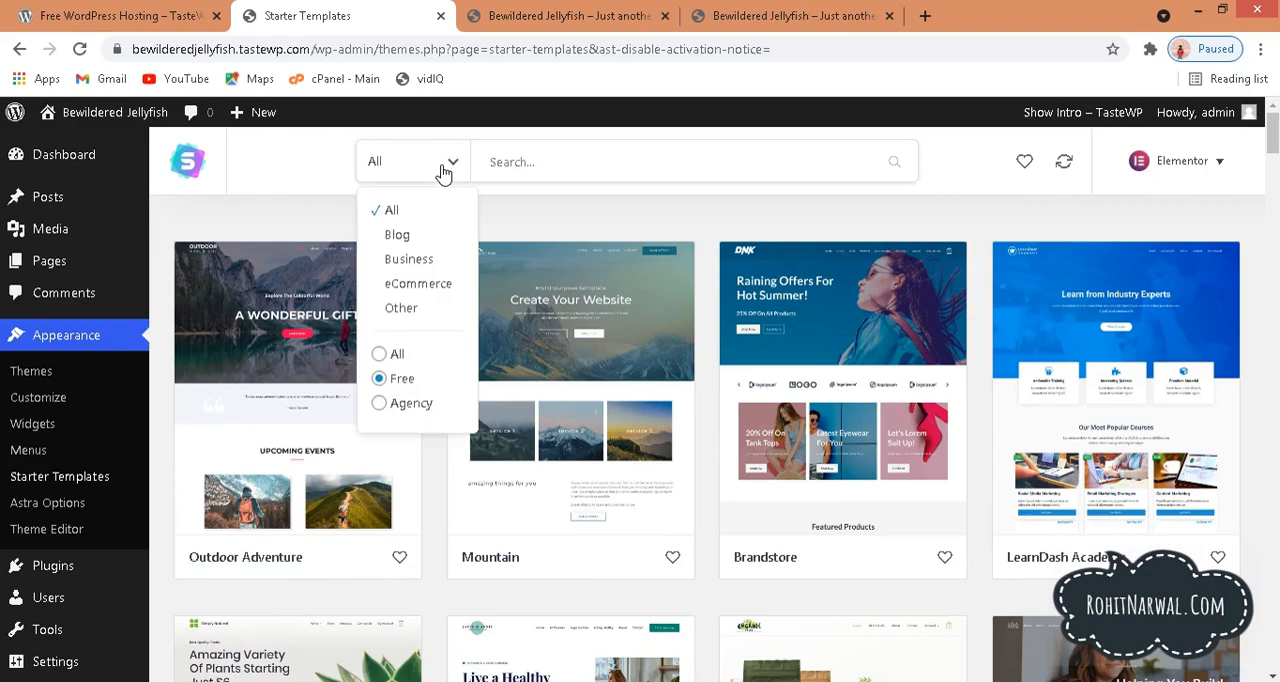
{"action": "left_click", "coordinate": [380, 403]}
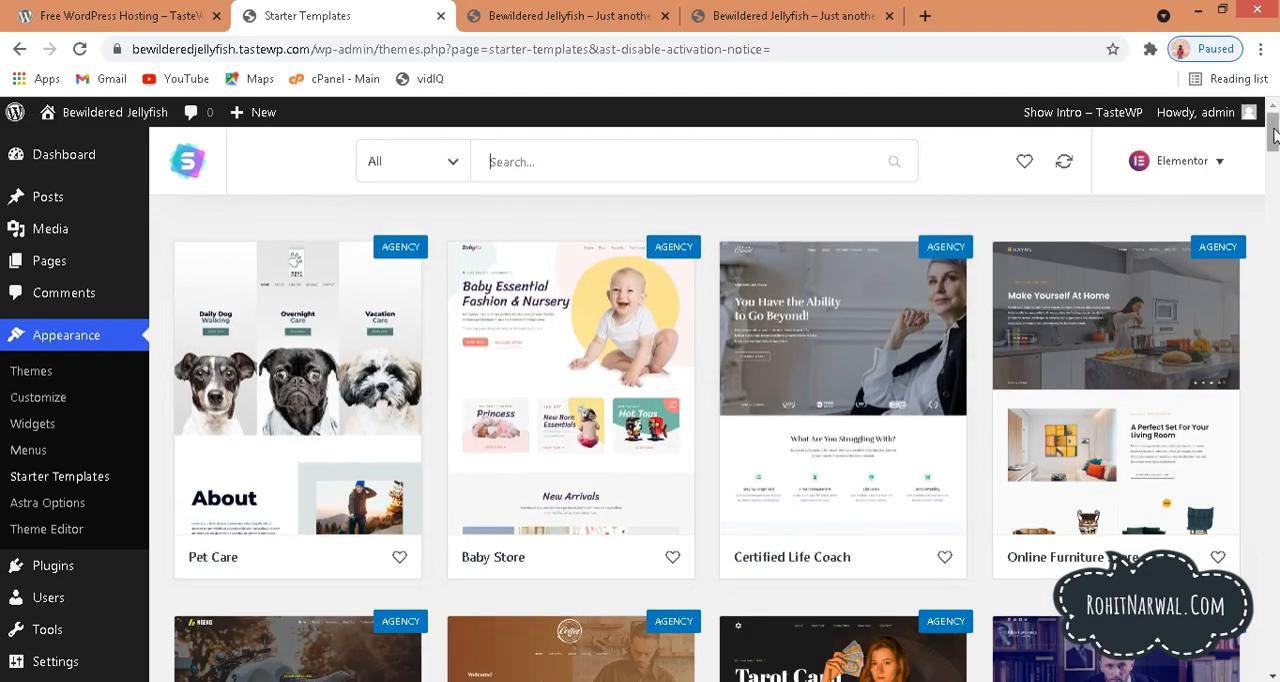
{"action": "mouse_move", "coordinate": [1273, 132]}
{"action": "left_mouse_down"}
{"action": "mouse_move", "coordinate": [1272, 185]}
{"action": "mouse_move", "coordinate": [1276, 121]}
{"action": "left_mouse_up"}
{"action": "left_click", "coordinate": [432, 165]}
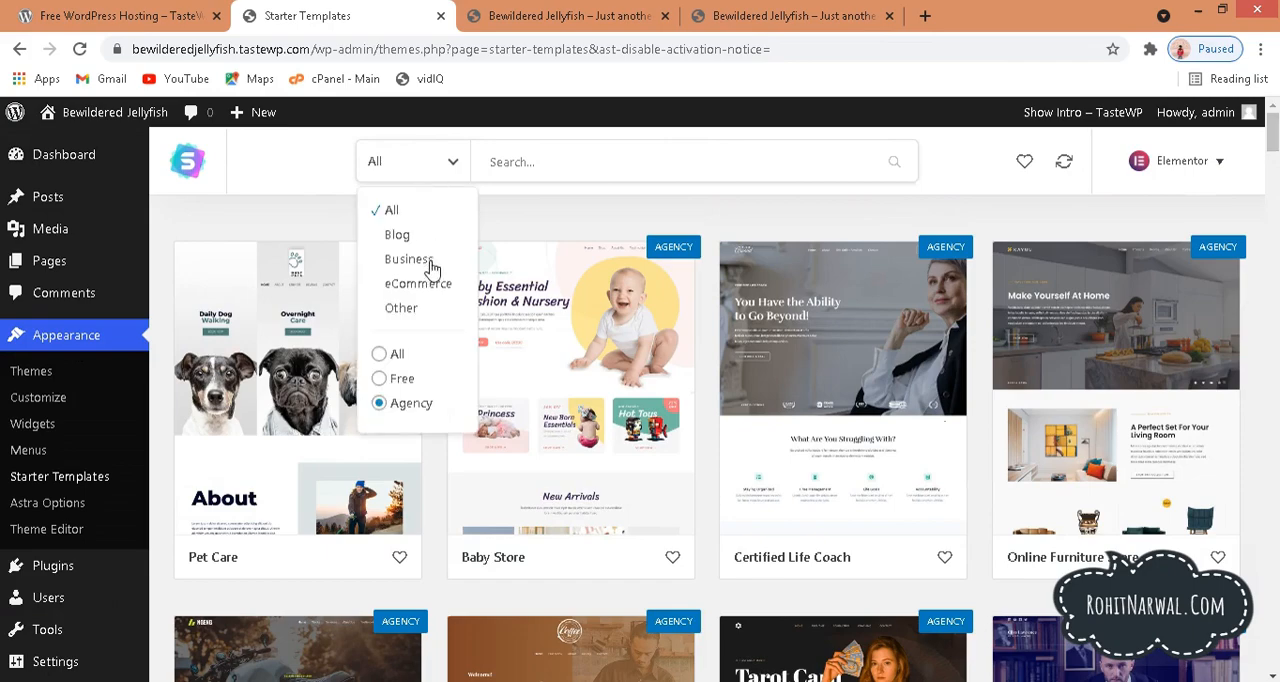
{"action": "left_click", "coordinate": [397, 384]}
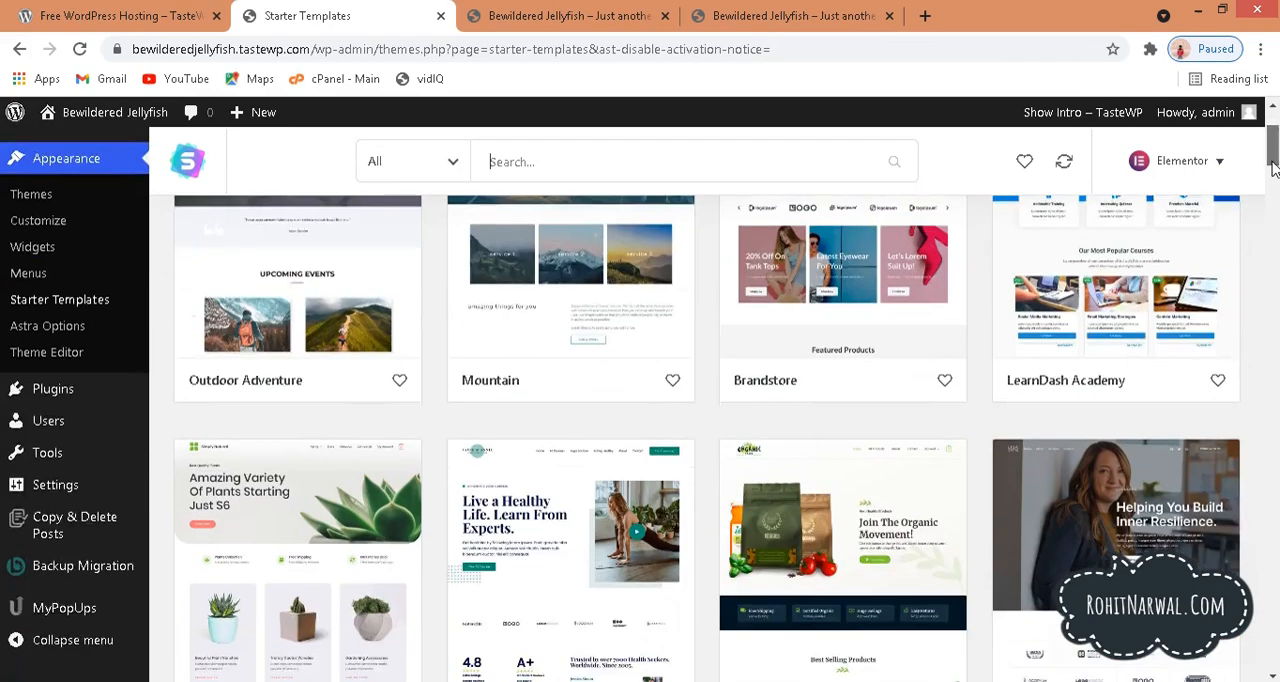
- Choose the Bestselling Author template for a complete site import, skipping the Disable Debug Mode condition
{"action": "left_click_drag", "start_coordinate": [1273, 152], "coordinate": [1274, 200]}
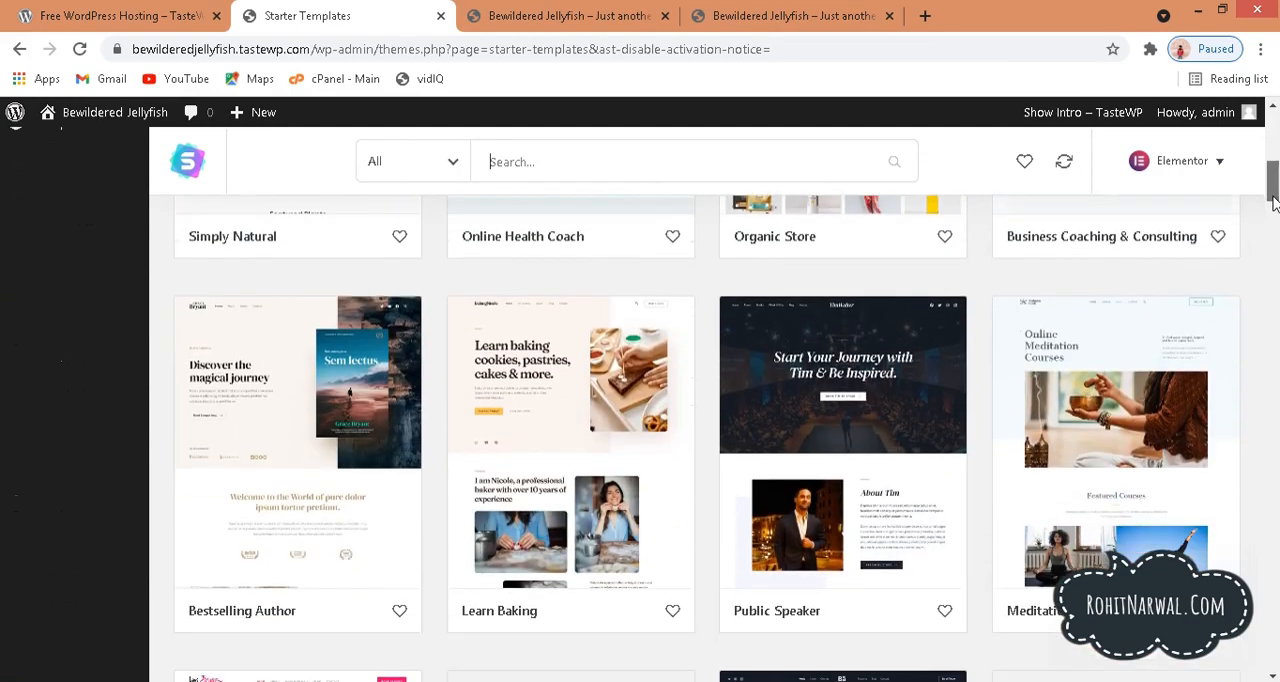
{"action": "left_click", "coordinate": [293, 421]}
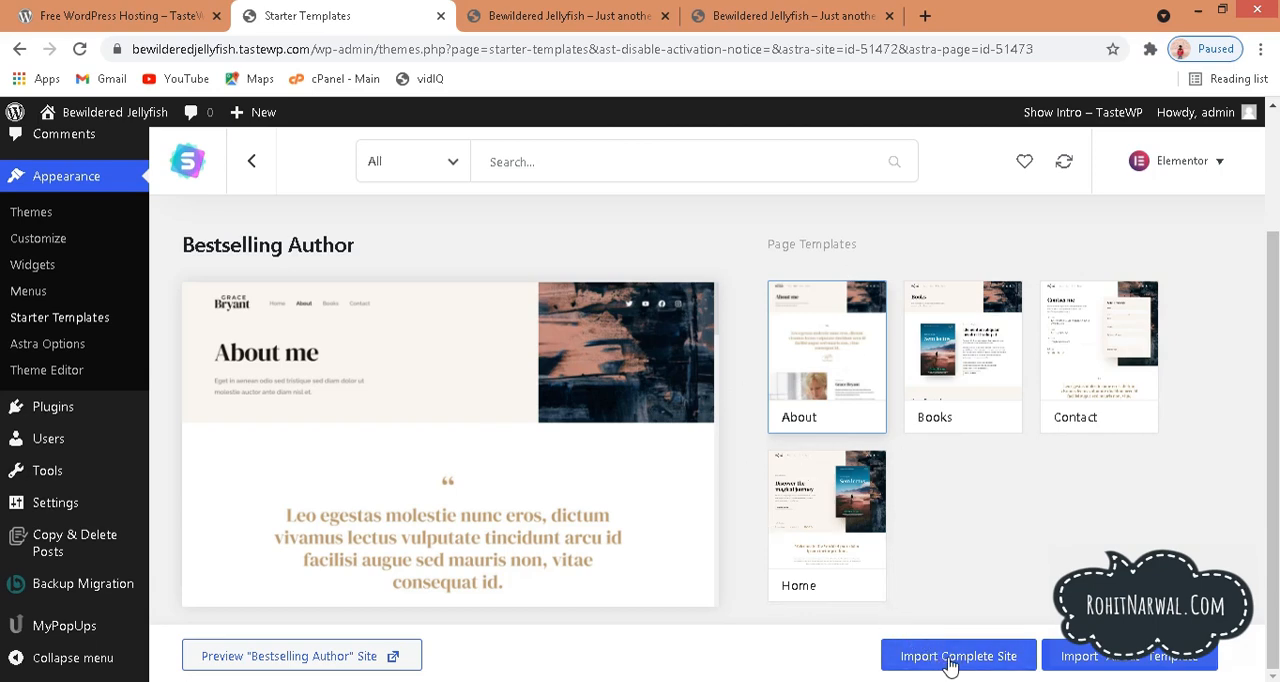
{"action": "left_click", "coordinate": [913, 662]}
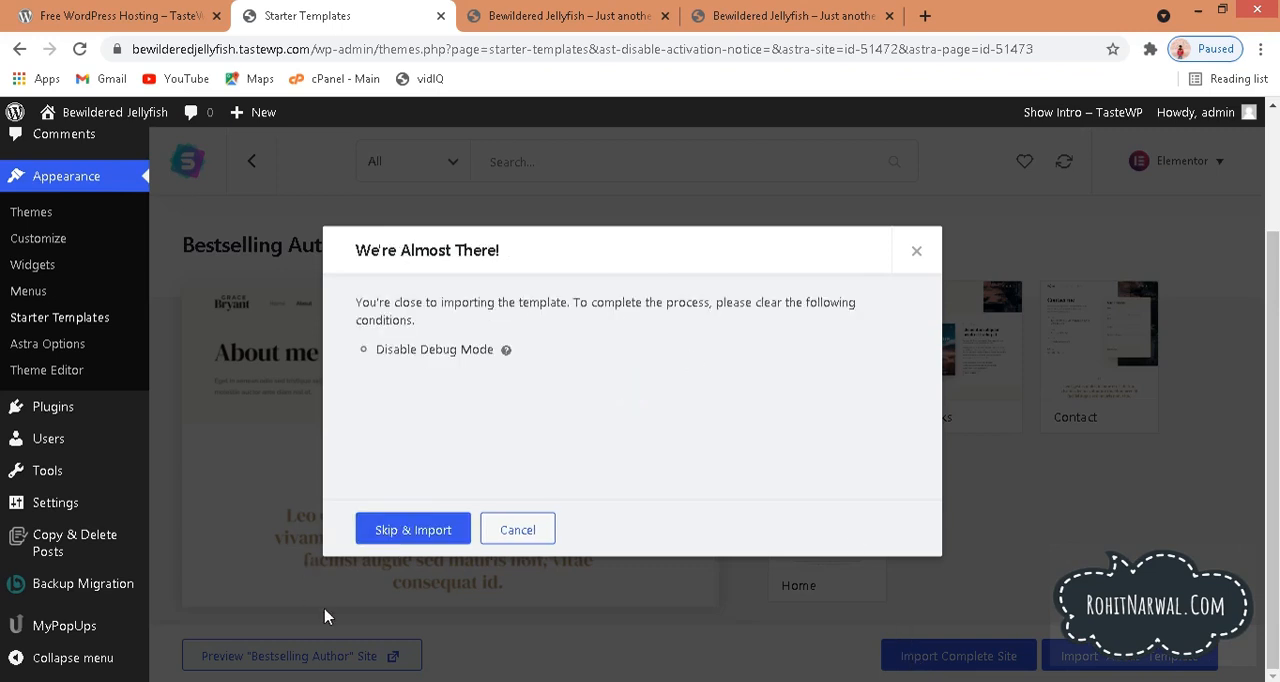
{"action": "left_click", "coordinate": [413, 530]}
- Give Beginner as the WordPress experience level and Myself/My company as the website's purpose, and continue the import
{"action": "left_click", "coordinate": [591, 367]}
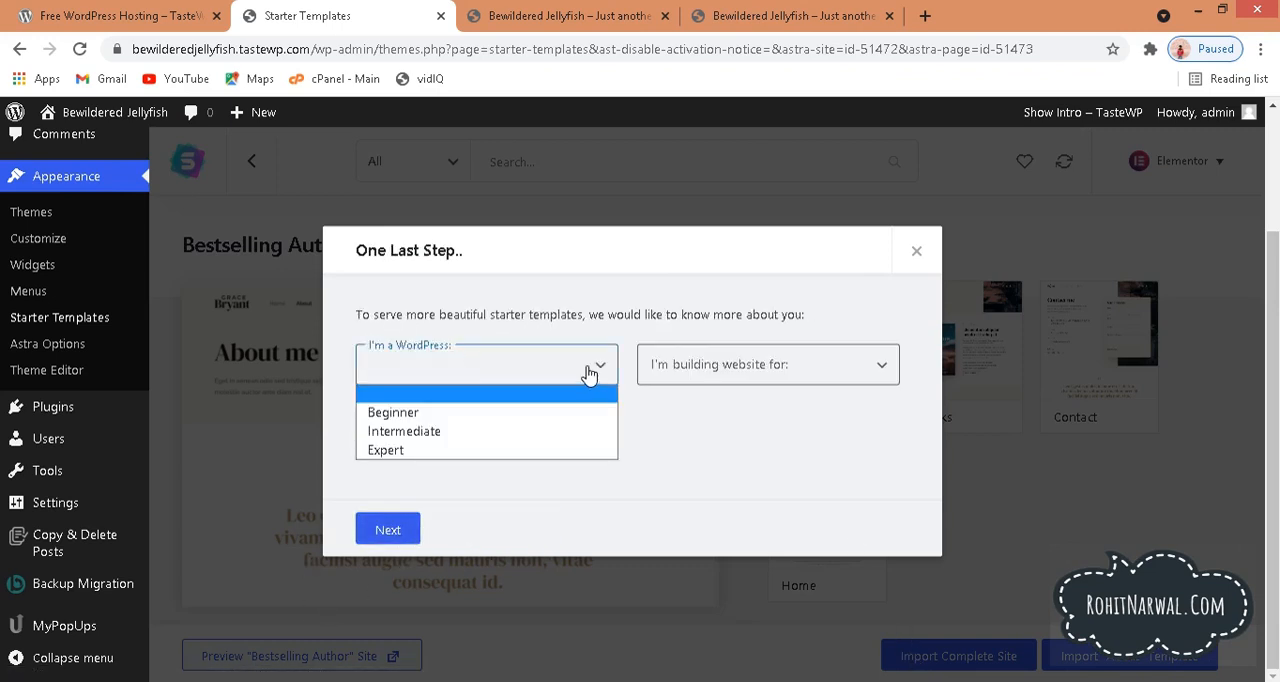
{"action": "left_click", "coordinate": [464, 415]}
{"action": "left_click", "coordinate": [806, 366]}
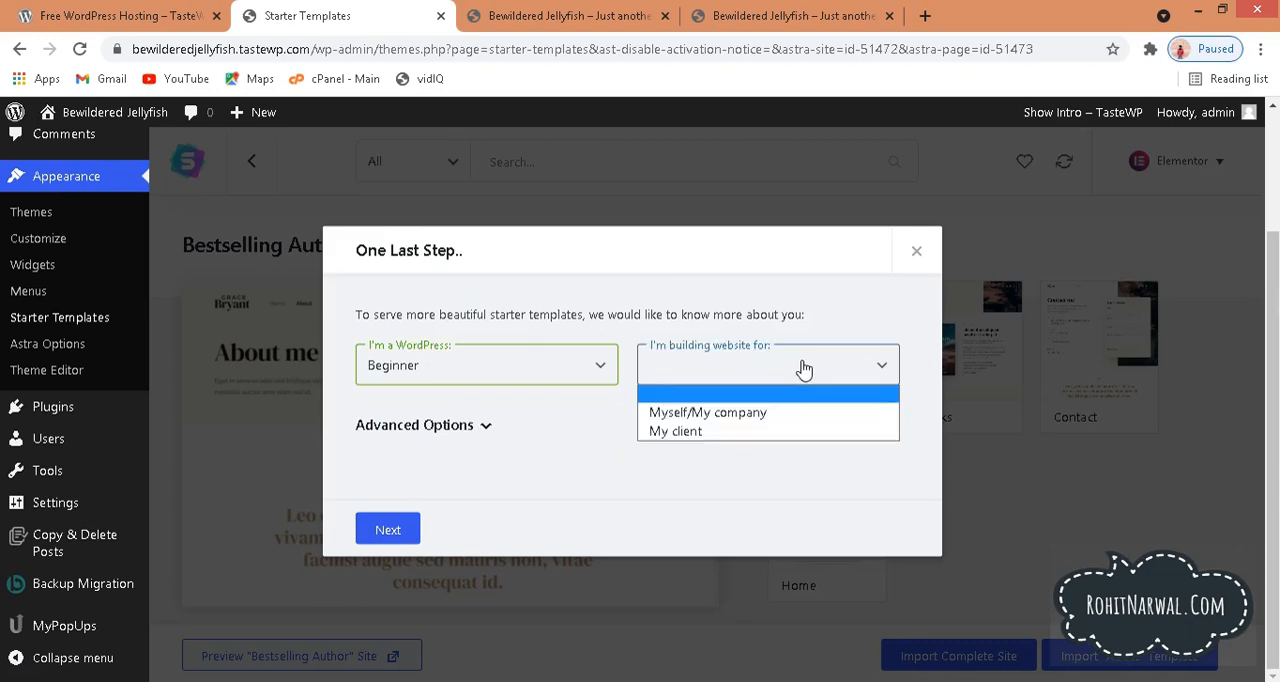
{"action": "left_click", "coordinate": [716, 412]}
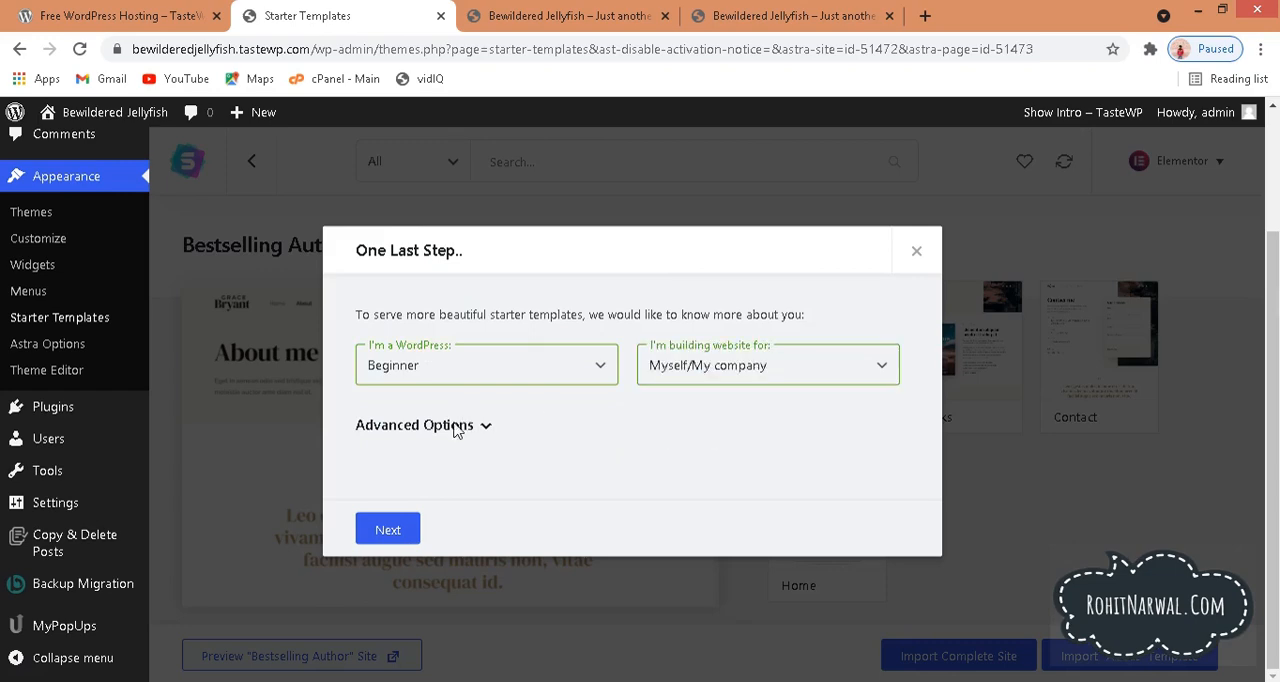
{"action": "left_click", "coordinate": [365, 530]}
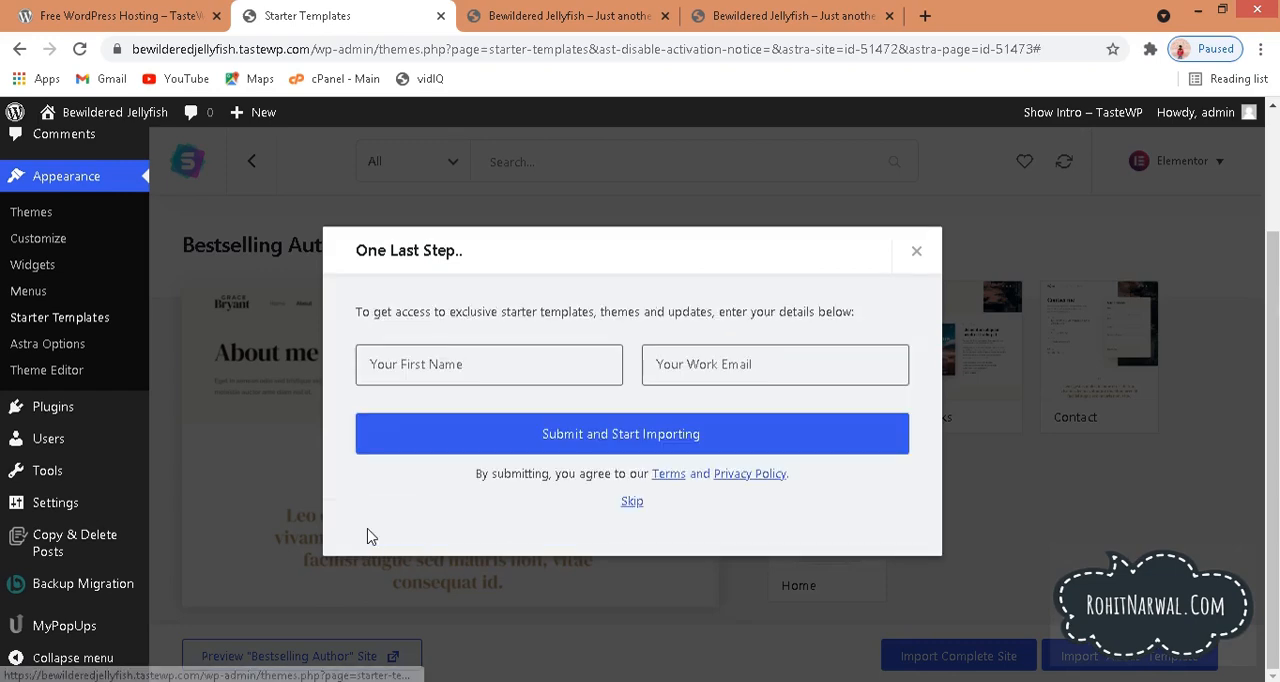
- Fill in the first name and work email for the import, replacing the email with a different saved address
{"action": "left_click", "coordinate": [480, 364]}
{"action": "left_click", "coordinate": [430, 410]}
{"action": "left_click", "coordinate": [657, 368]}
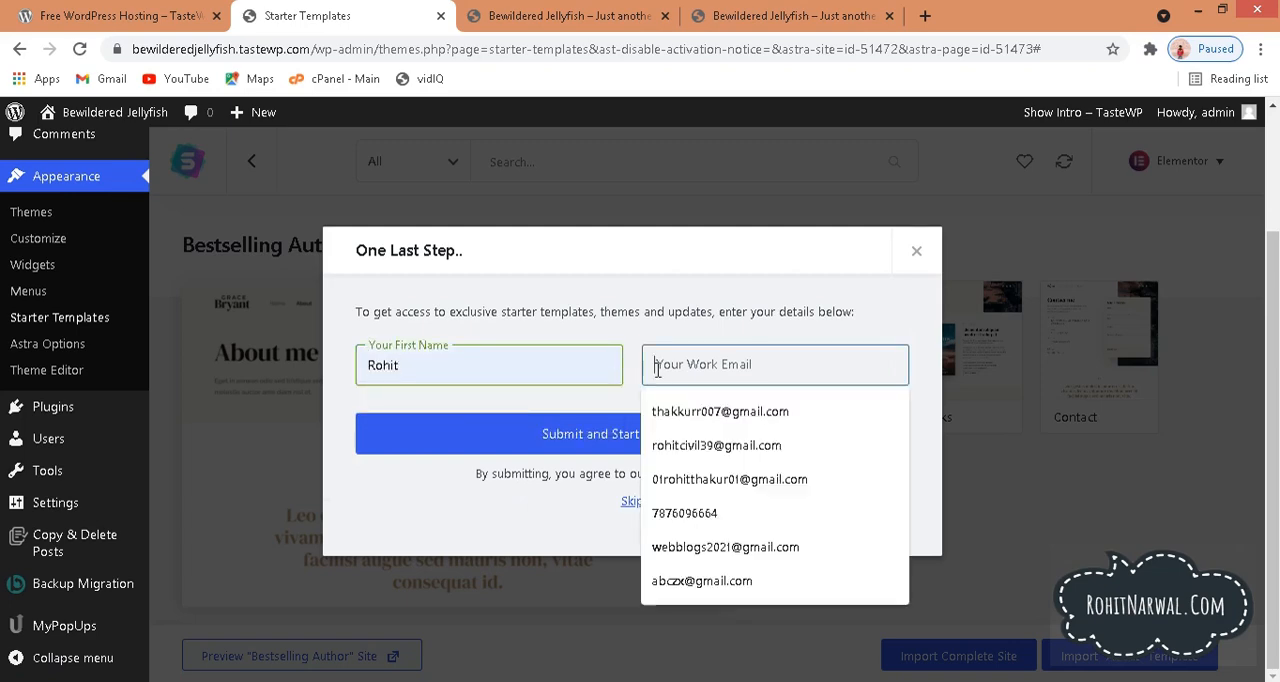
{"action": "left_click", "coordinate": [663, 410]}
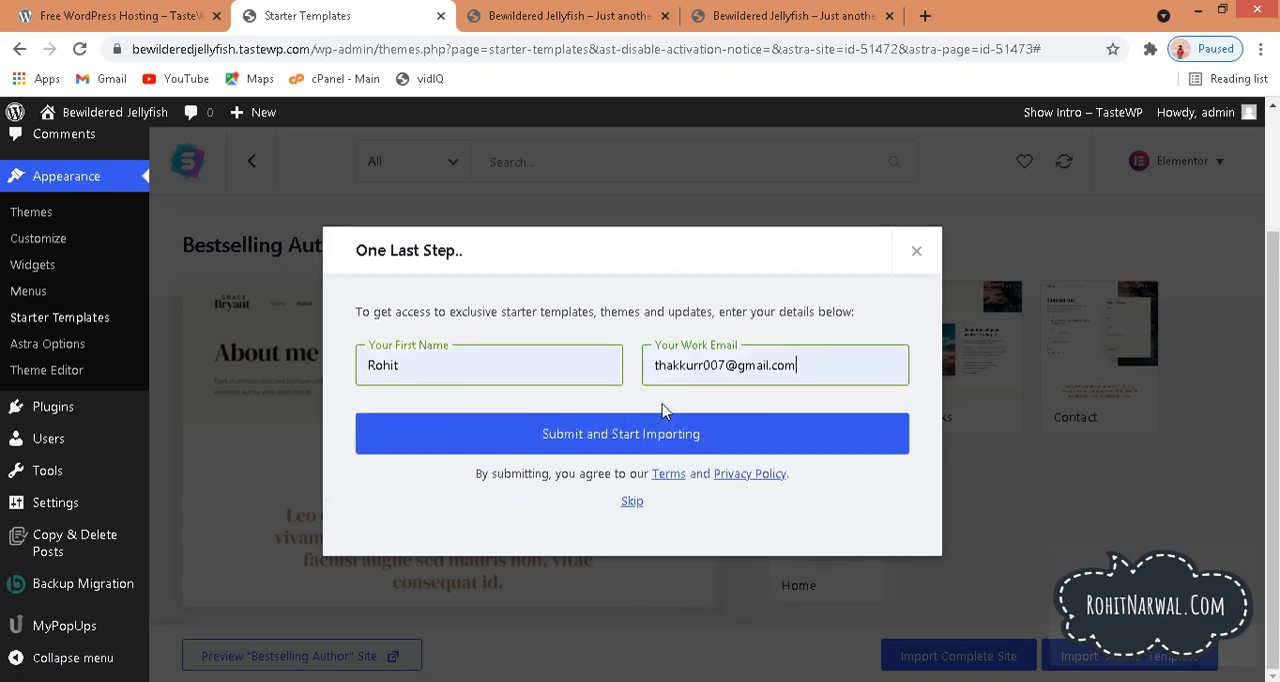
{"action": "left_click_drag", "start_coordinate": [820, 376], "coordinate": [619, 369]}
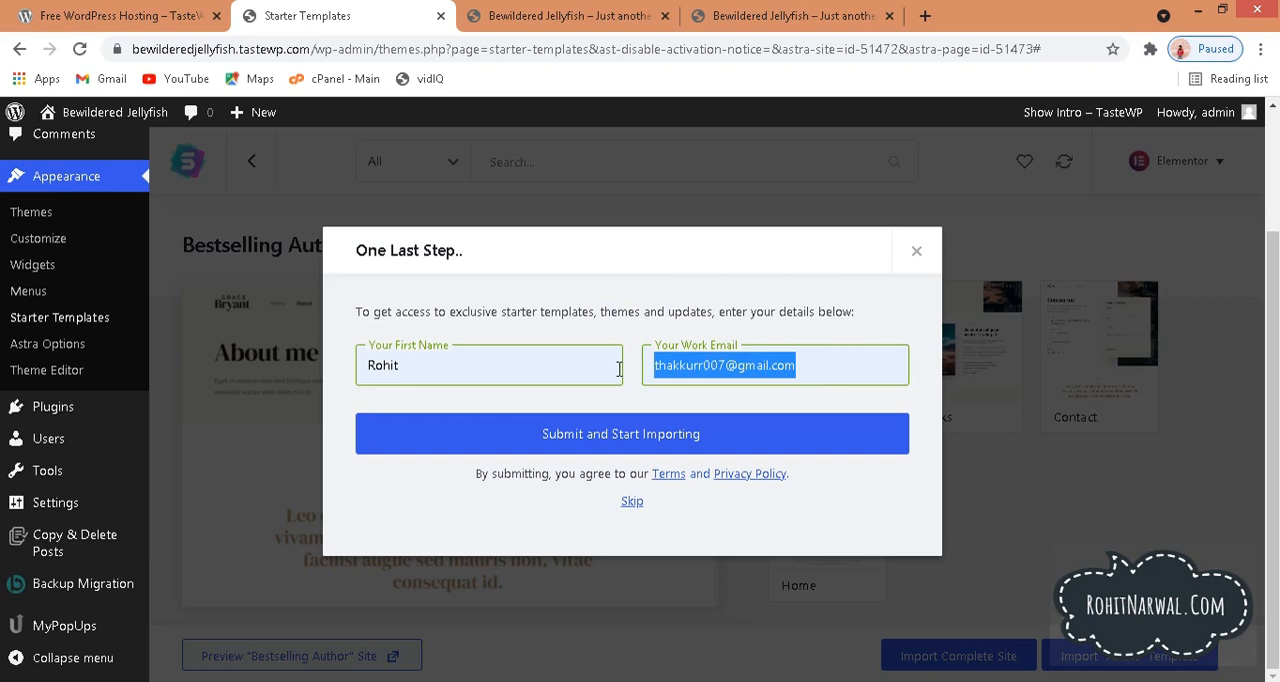
{"action": "key", "text": "BackSpace"}
{"action": "left_click", "coordinate": [698, 484]}
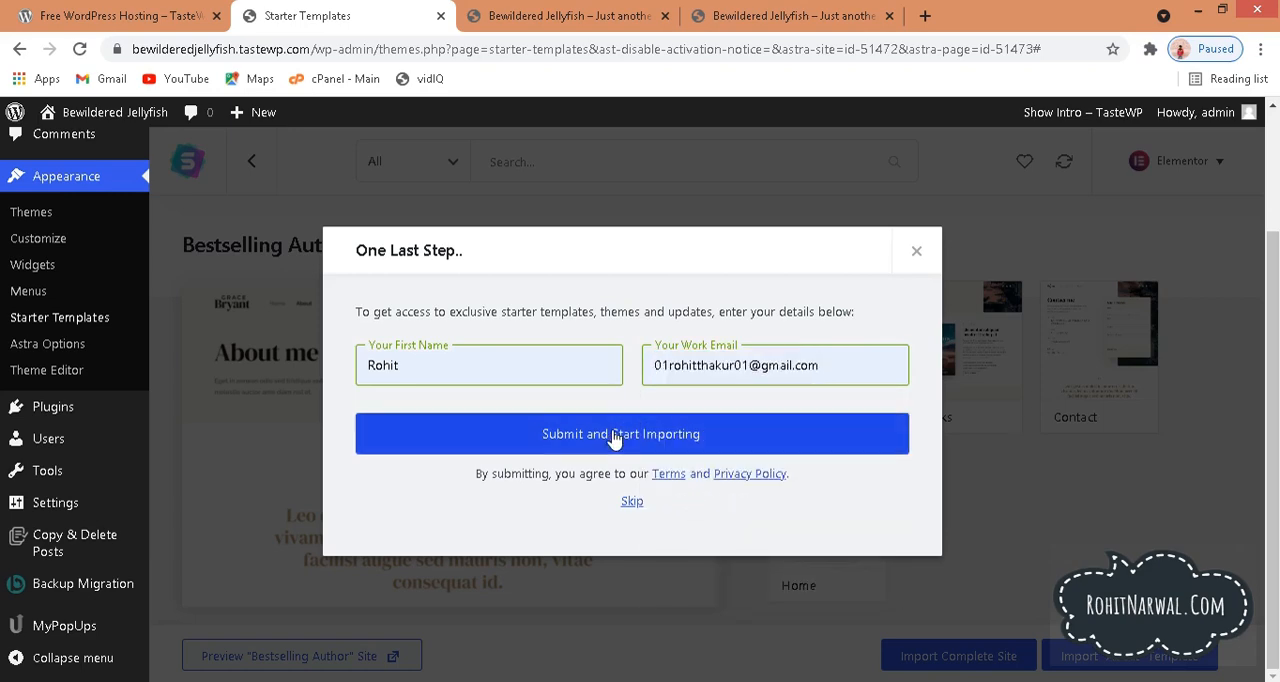
- Submit the entered details to import the Bestselling Author template and open the imported site's home page
{"action": "left_click", "coordinate": [616, 438]}
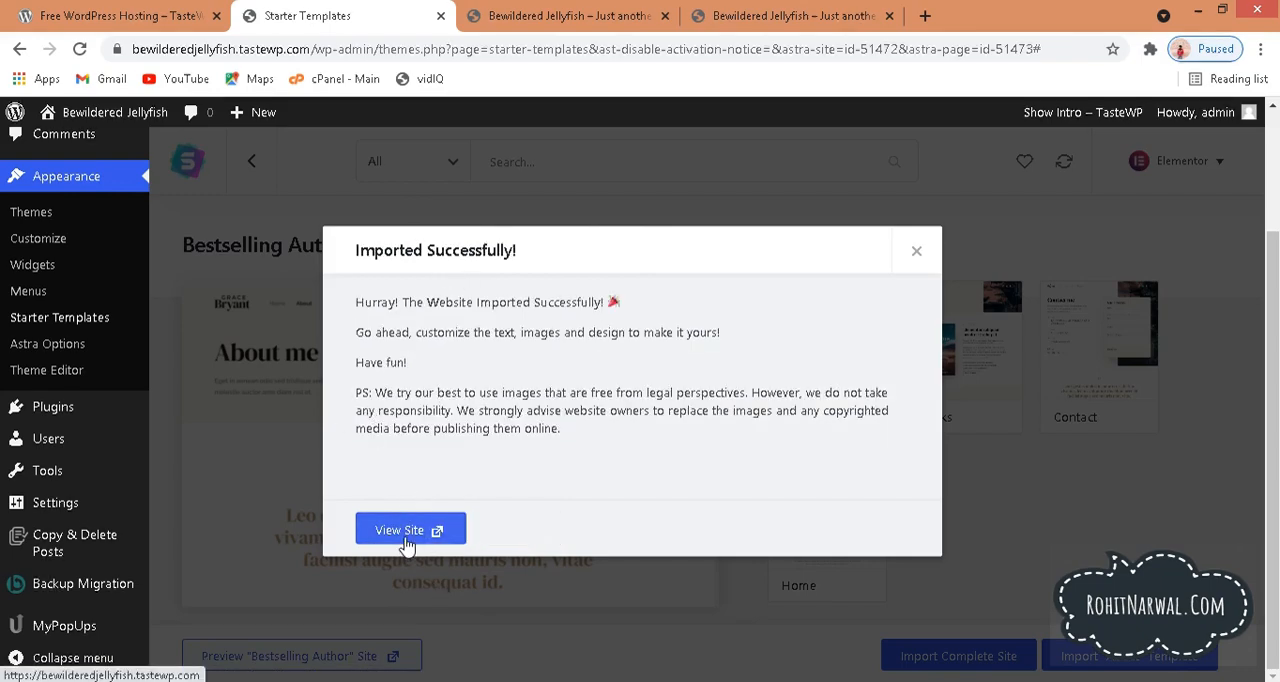
{"action": "left_click", "coordinate": [407, 545]}
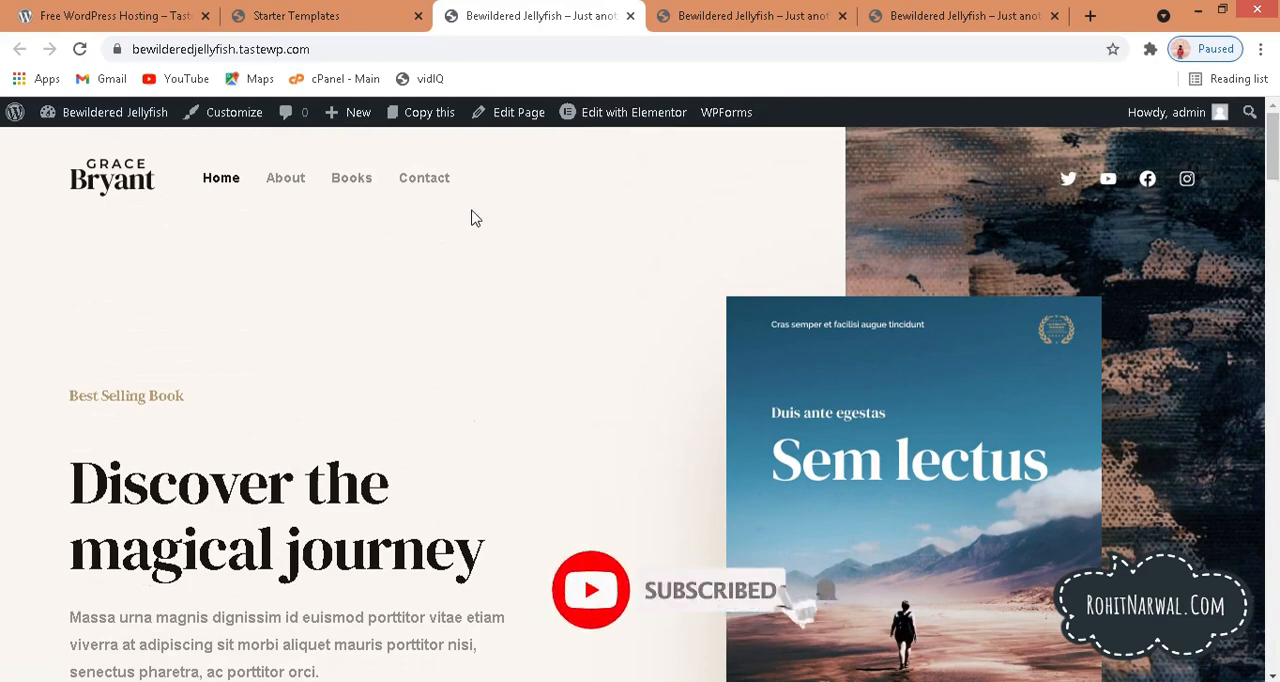
{"action": "left_click_drag", "start_coordinate": [1273, 160], "coordinate": [1273, 218]}
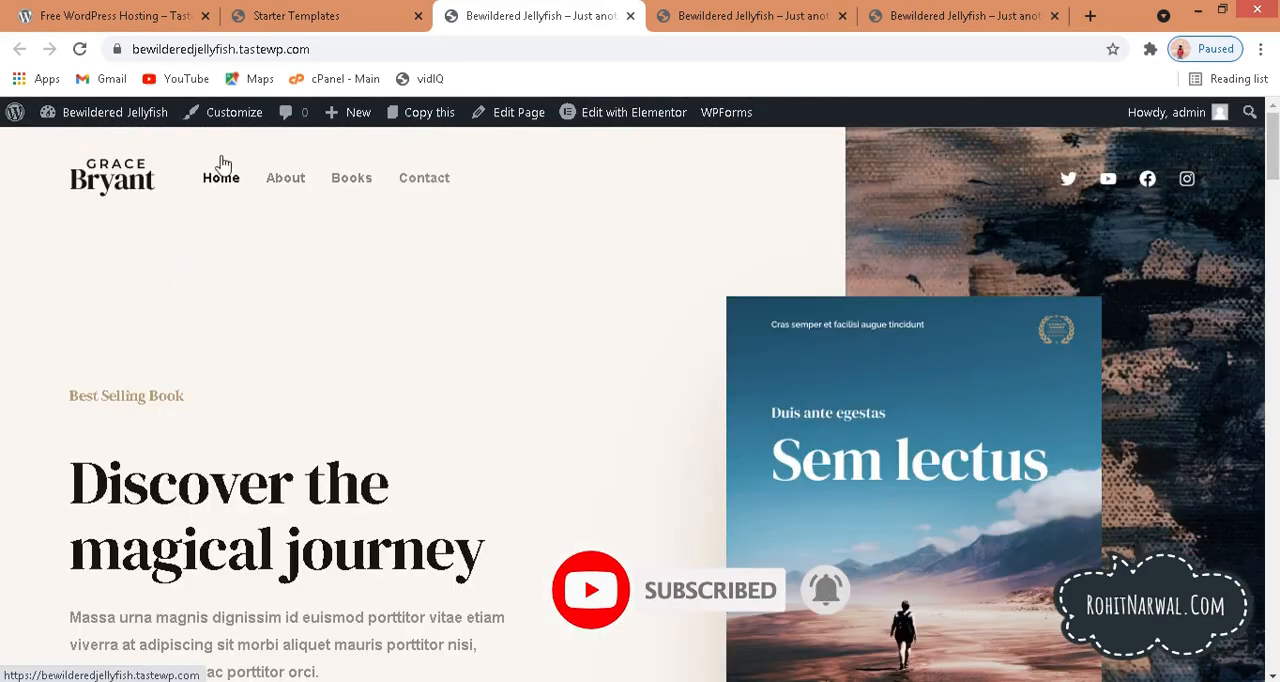
- Examine the imported site's About, Books and Contact pages, and return to its Home page
{"action": "left_click", "coordinate": [285, 185]}
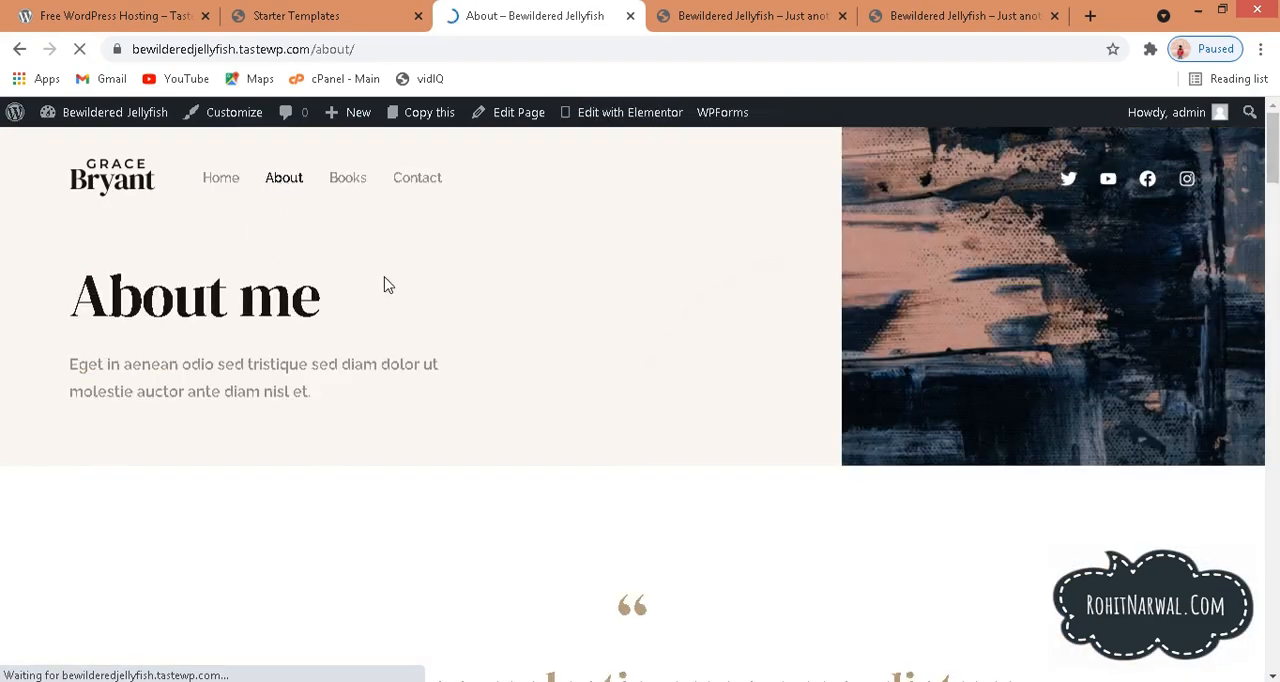
{"action": "scroll", "coordinate": [1272, 232], "scroll_direction": "down", "scroll_amount": 2}
{"action": "scroll", "coordinate": [1262, 484], "scroll_direction": "down", "scroll_amount": 20}
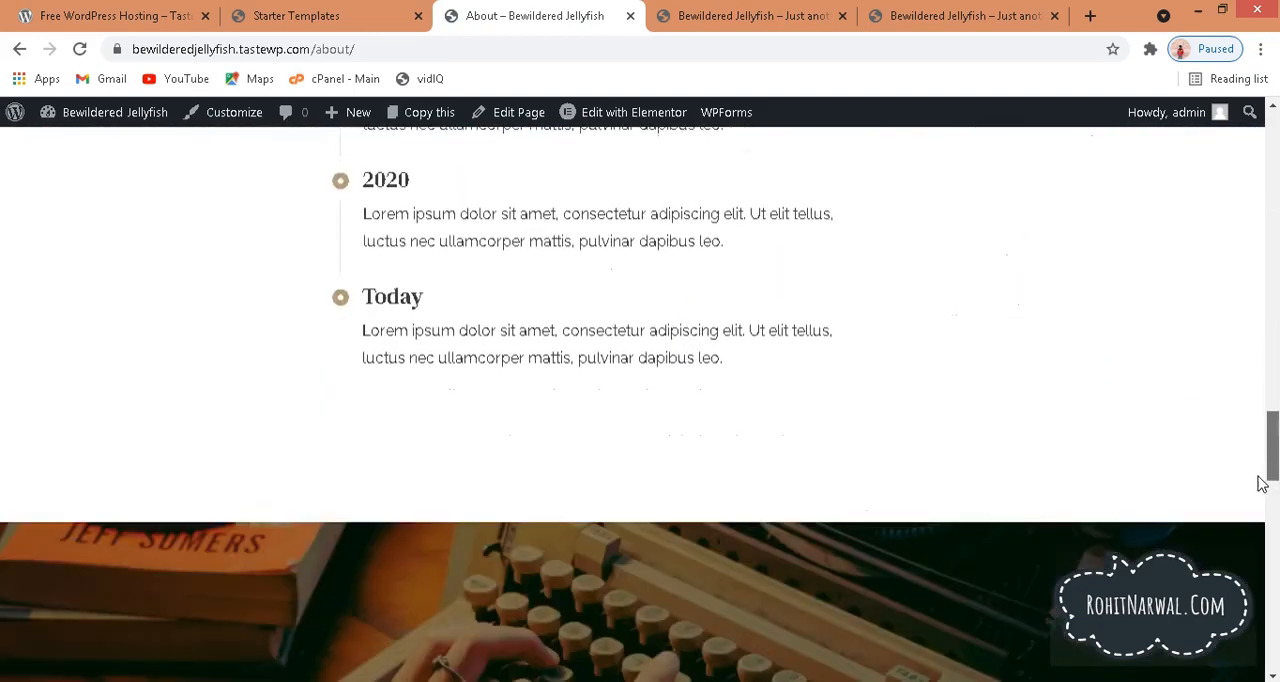
{"action": "left_click_drag", "start_coordinate": [1258, 477], "coordinate": [1269, 91]}
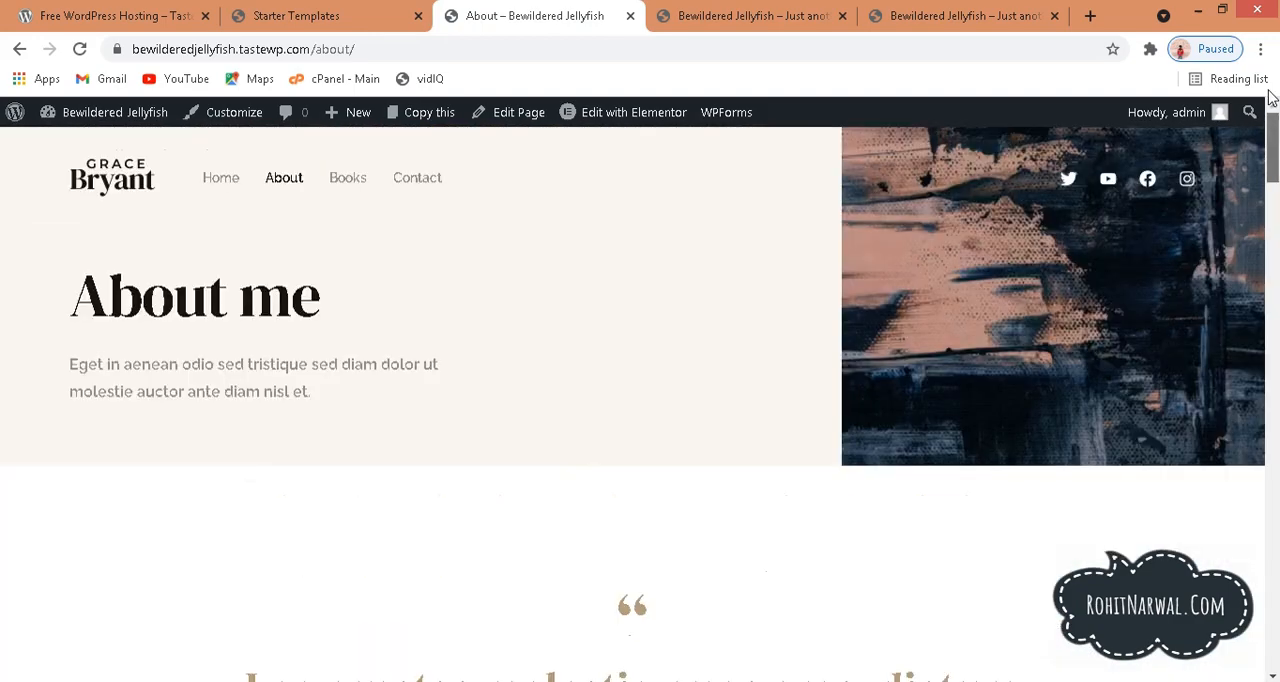
{"action": "left_click", "coordinate": [349, 186]}
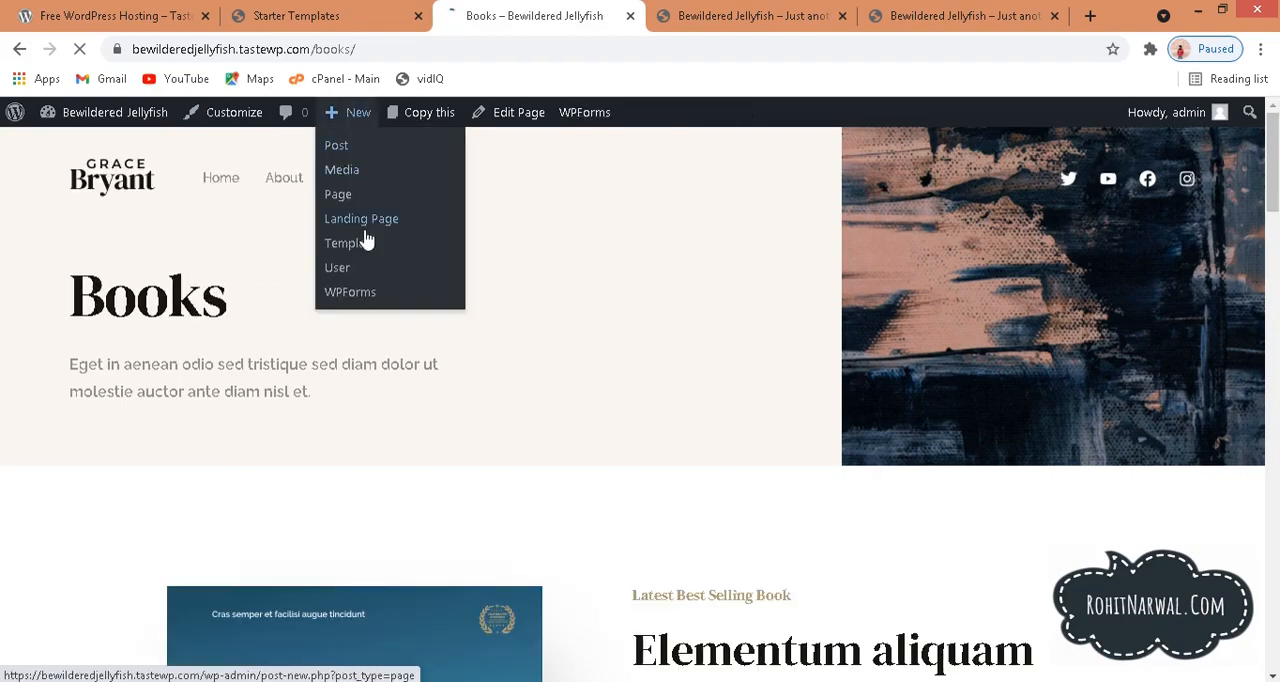
{"action": "left_click_drag", "start_coordinate": [1262, 200], "coordinate": [1273, 162]}
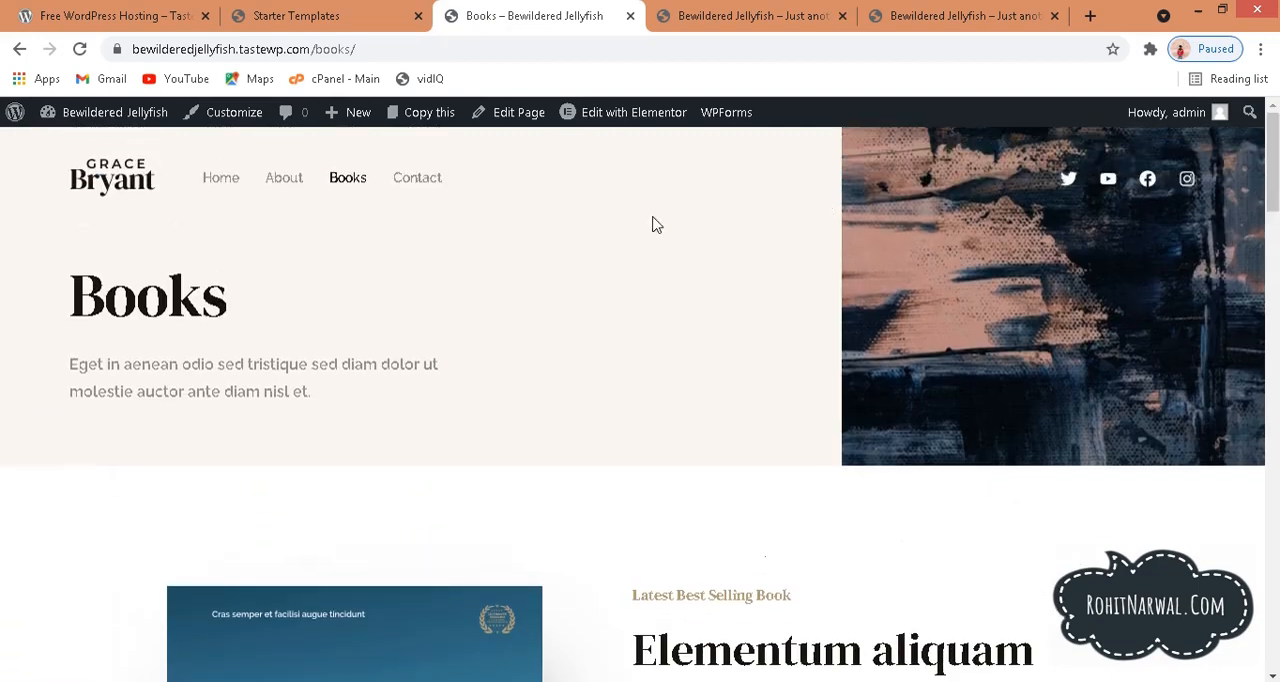
{"action": "left_click", "coordinate": [428, 184]}
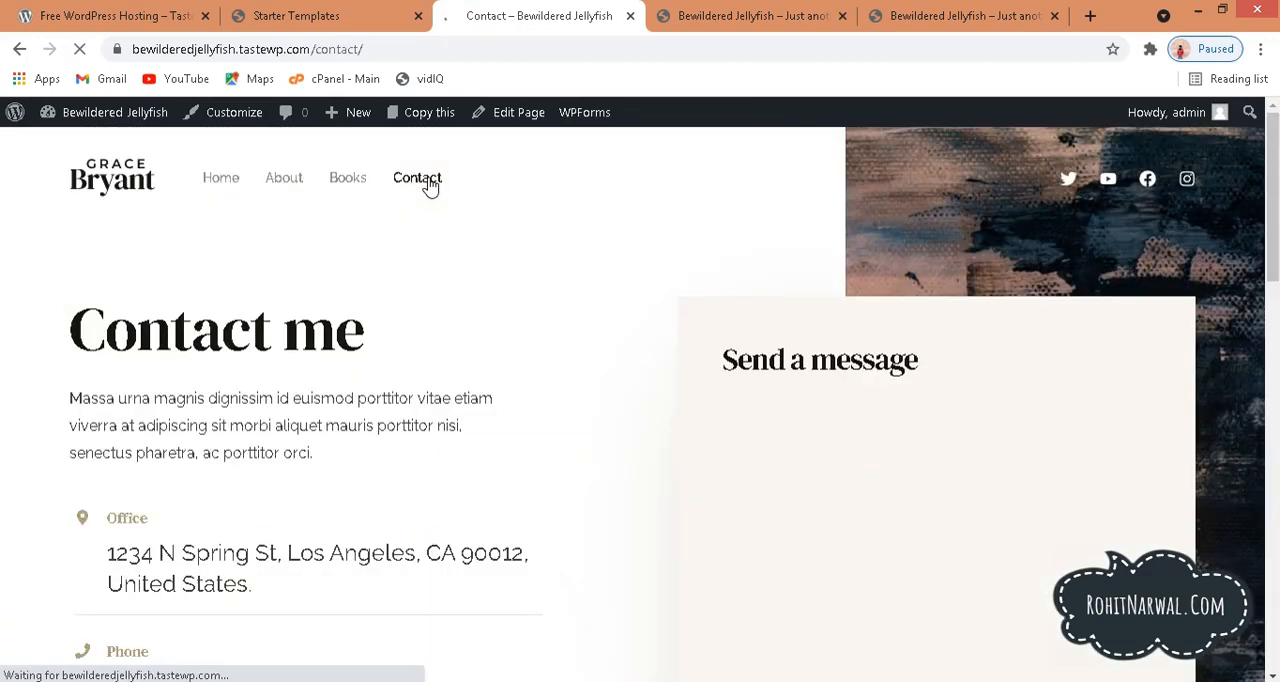
{"action": "mouse_move", "coordinate": [1265, 170]}
{"action": "left_mouse_down"}
{"action": "mouse_move", "coordinate": [1268, 394]}
{"action": "mouse_move", "coordinate": [1249, 520]}
{"action": "mouse_move", "coordinate": [1262, 575]}
{"action": "mouse_move", "coordinate": [1249, 523]}
{"action": "mouse_move", "coordinate": [1270, 170]}
{"action": "left_mouse_up"}
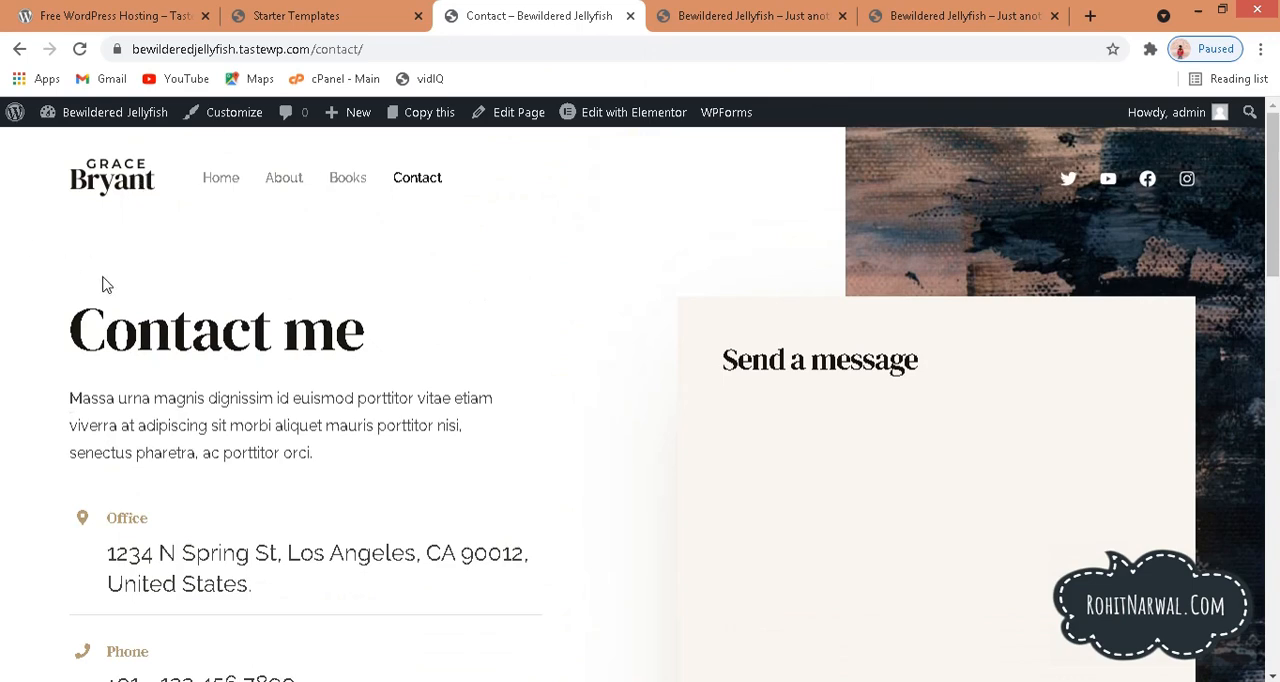
{"action": "left_click", "coordinate": [222, 189]}
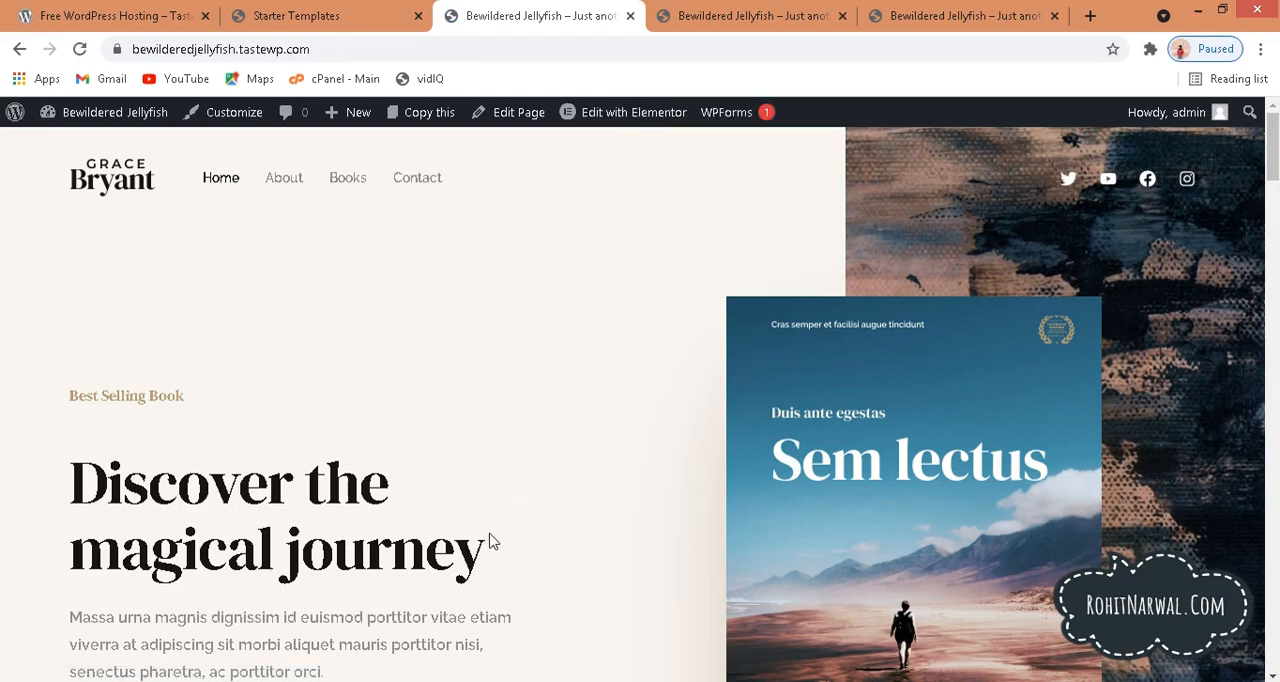
{"action": "left_click_drag", "start_coordinate": [1275, 185], "coordinate": [1273, 148]}
- Open the Home page for editing with Elementor and look through its sections
{"action": "left_click", "coordinate": [607, 116]}
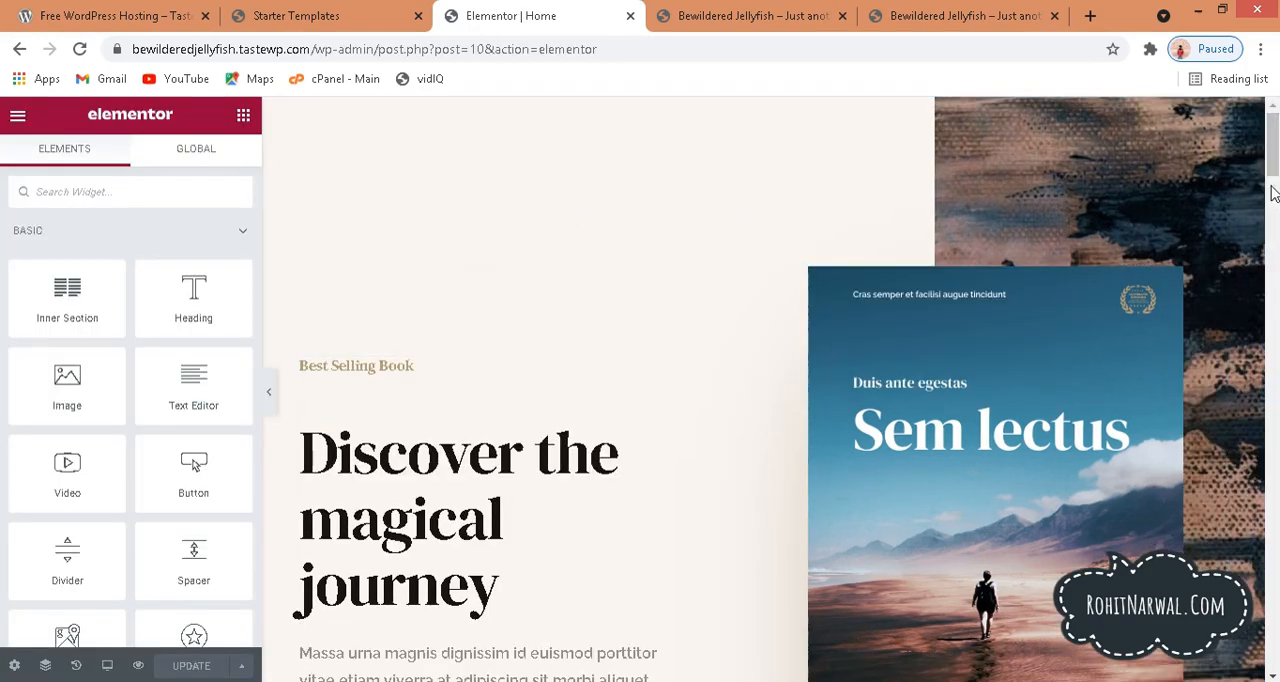
{"action": "left_click_drag", "start_coordinate": [1275, 177], "coordinate": [1275, 330]}
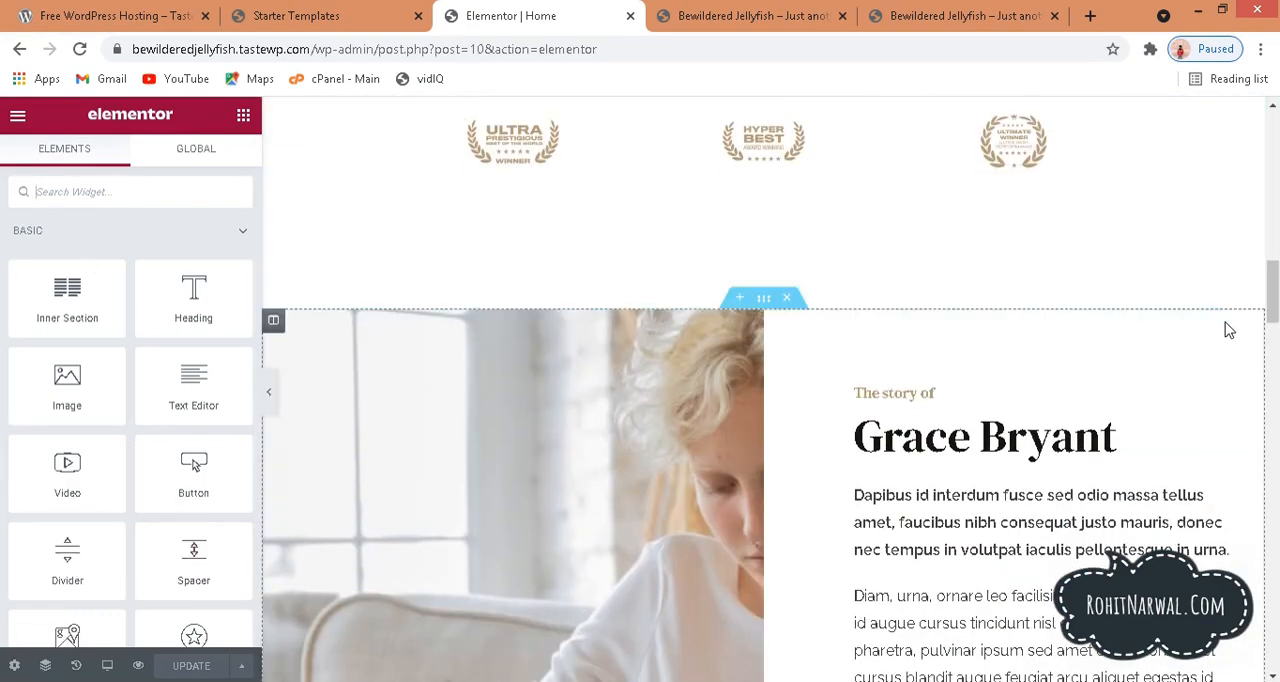
{"action": "left_click_drag", "start_coordinate": [1273, 312], "coordinate": [1256, 153]}
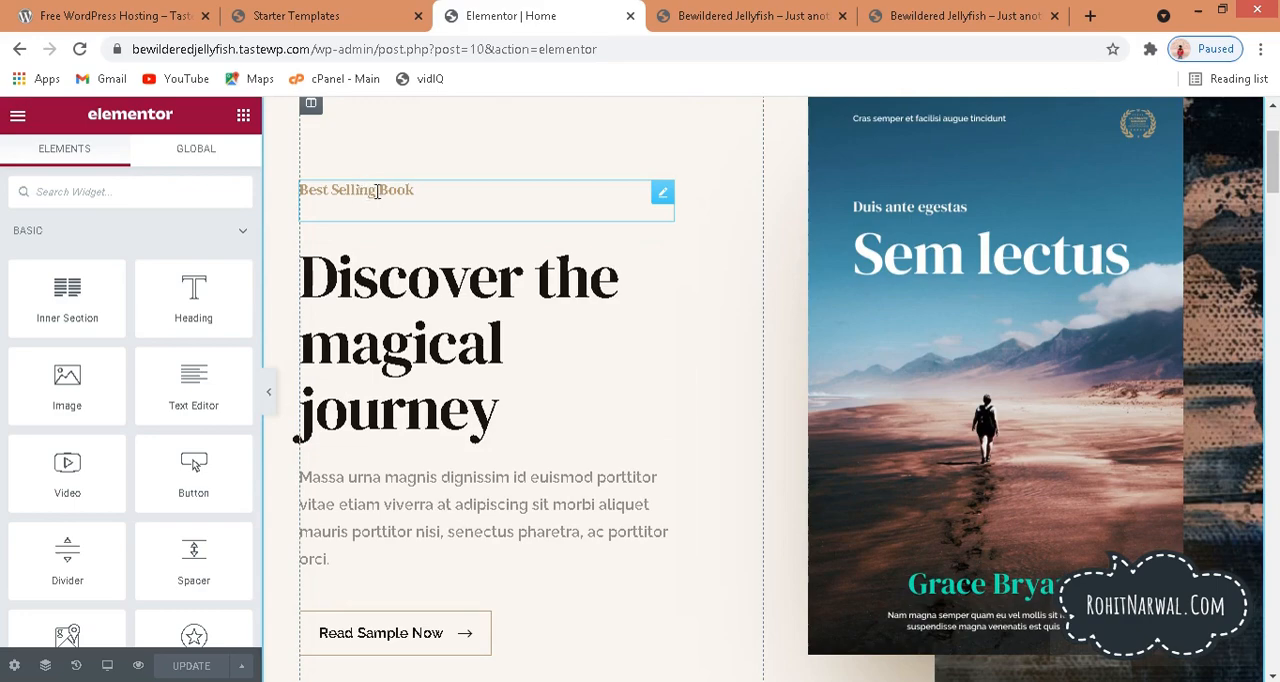
- Add "abc" to the end of the "Discover the magical journey" heading
{"action": "left_click", "coordinate": [406, 321]}
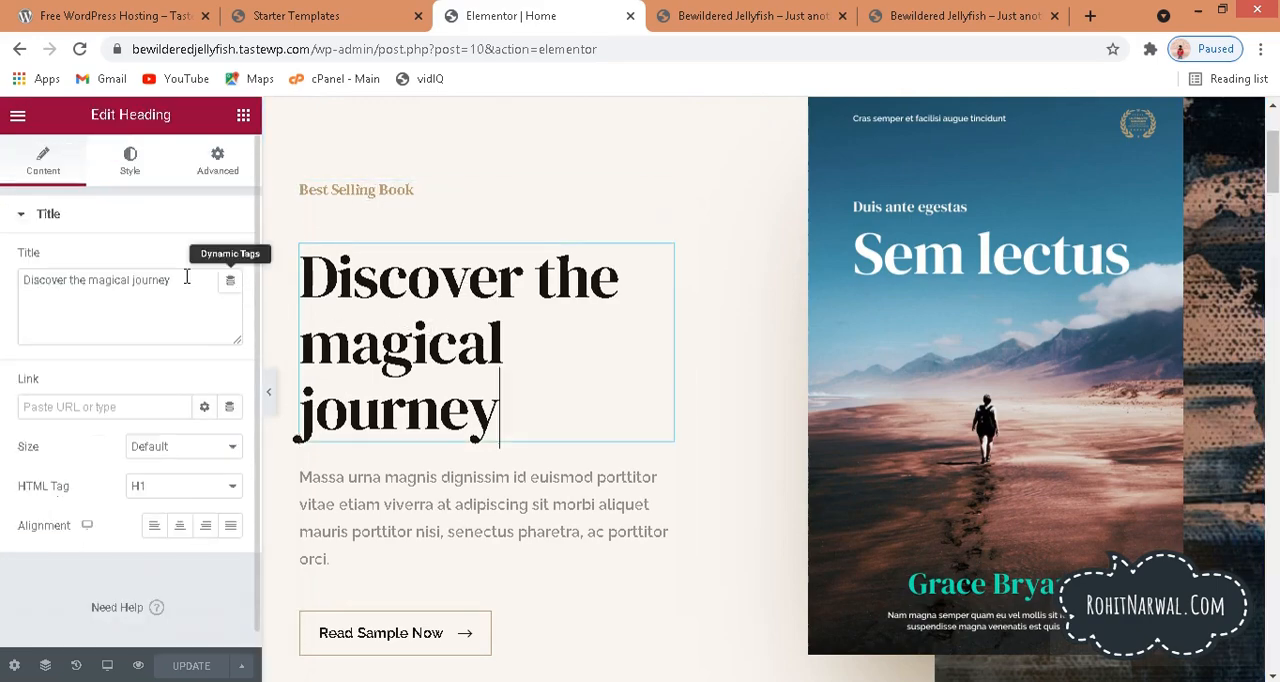
{"action": "left_click_drag", "start_coordinate": [189, 279], "coordinate": [28, 279]}
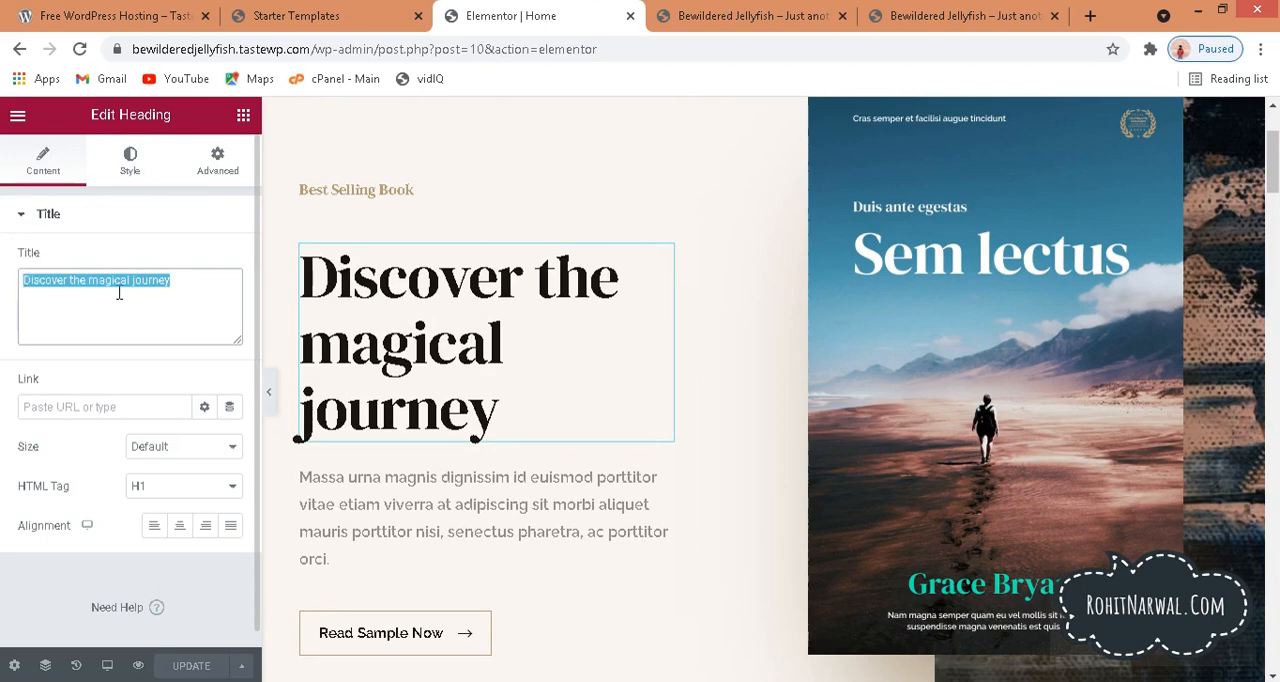
{"action": "left_click", "coordinate": [181, 285]}
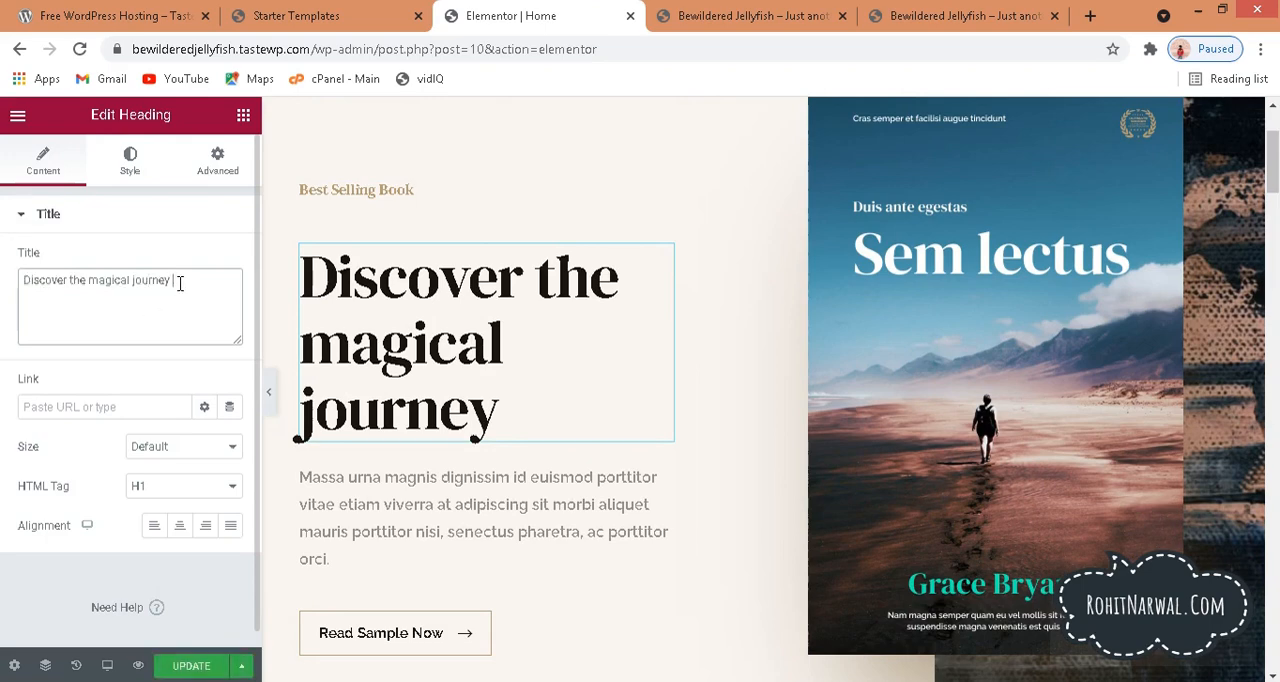
{"action": "type", "text": "abc"}
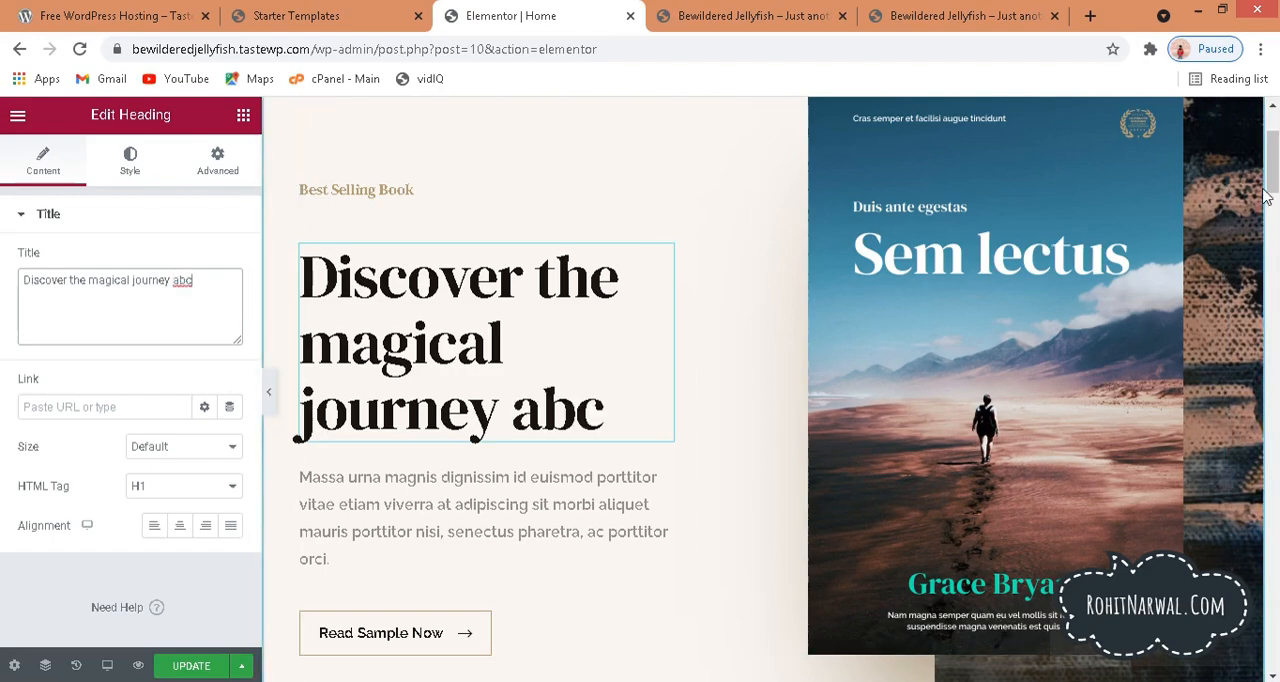
{"action": "left_click_drag", "start_coordinate": [1274, 183], "coordinate": [1275, 167]}
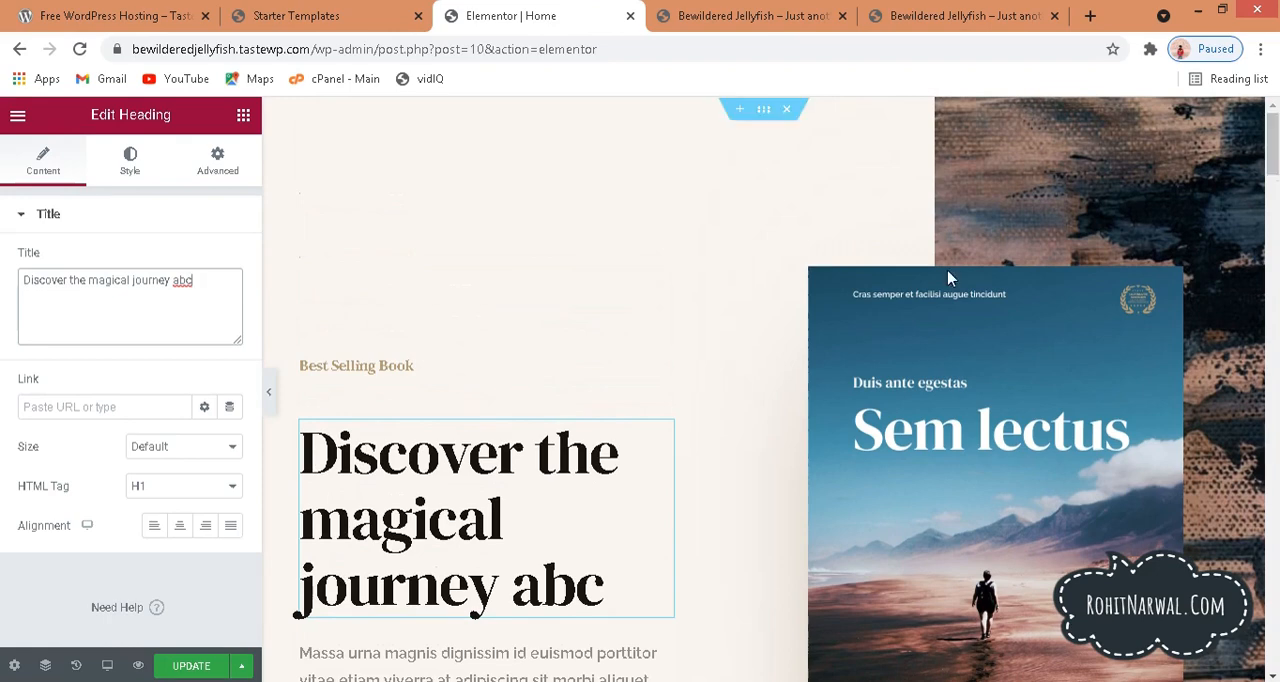
- Delete the "Best Selling Book" heading and restore it from the editing history
{"action": "left_click", "coordinate": [427, 382]}
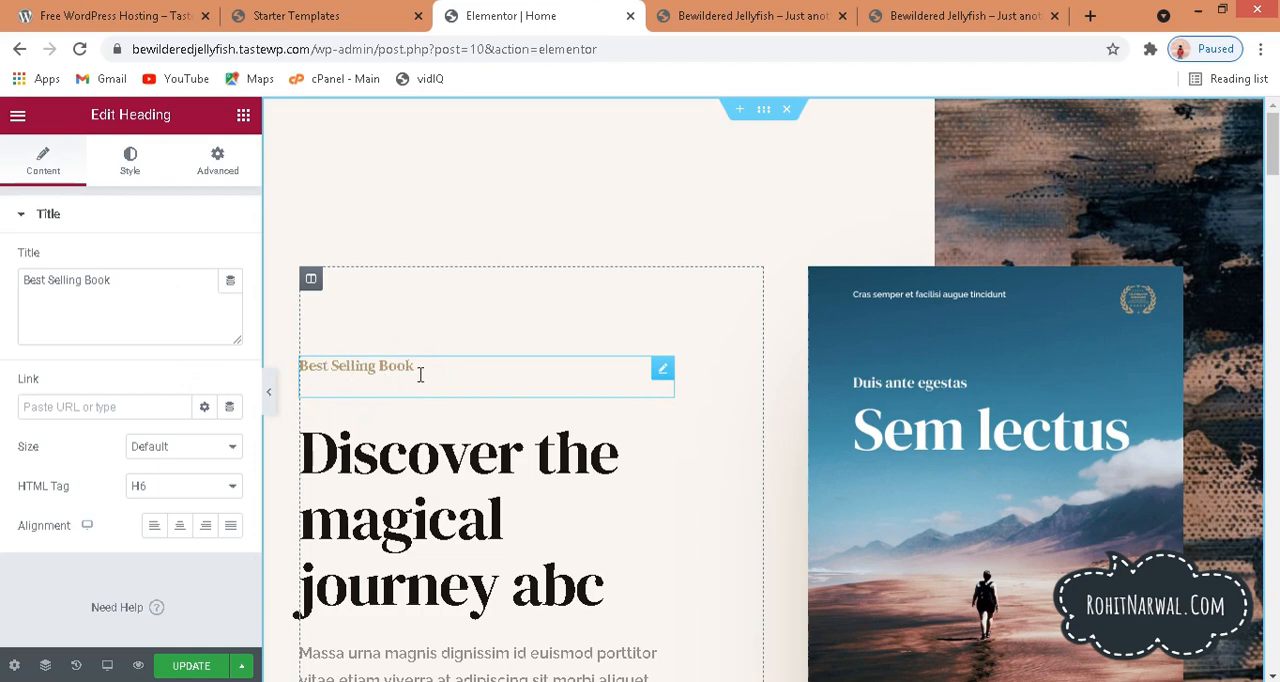
{"action": "right_click", "coordinate": [663, 378]}
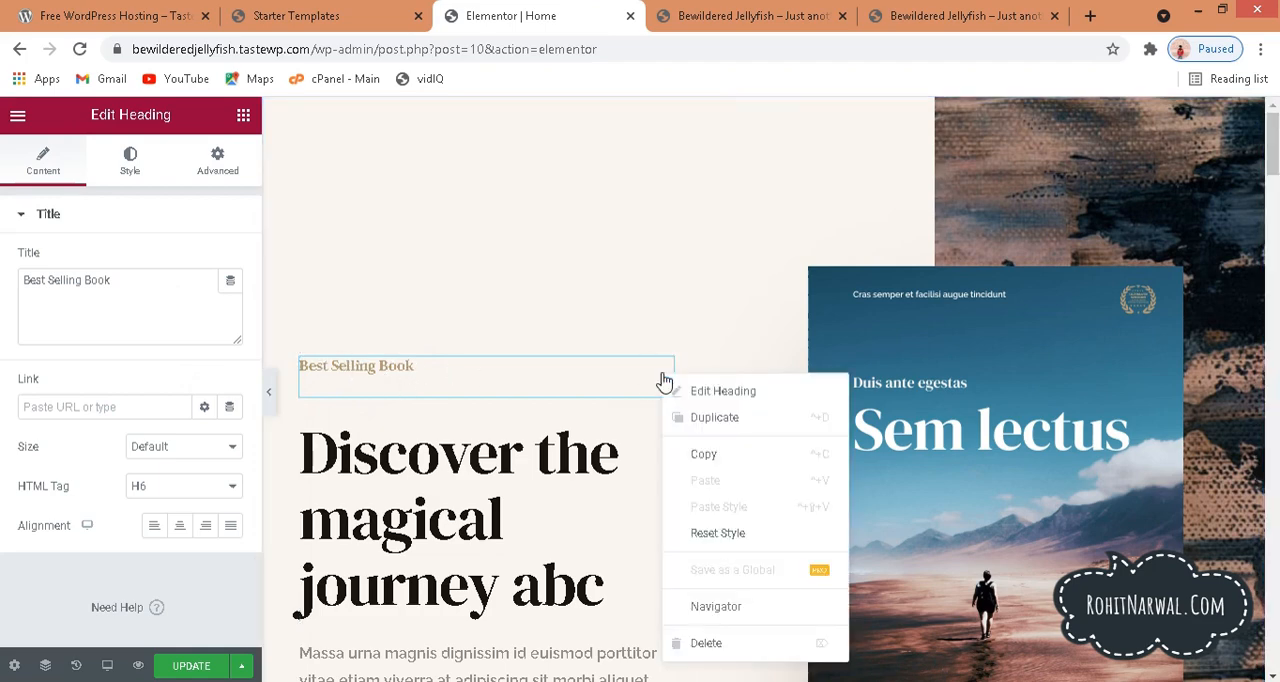
{"action": "left_click", "coordinate": [720, 650]}
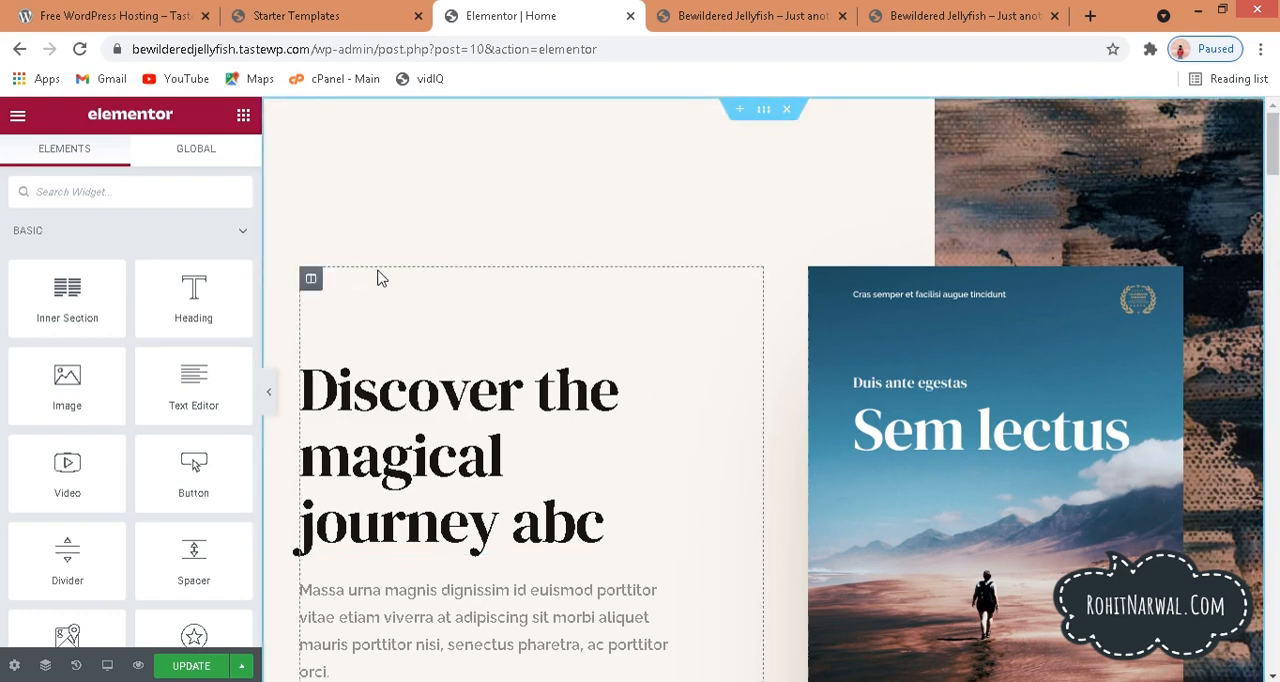
{"action": "left_click", "coordinate": [77, 667]}
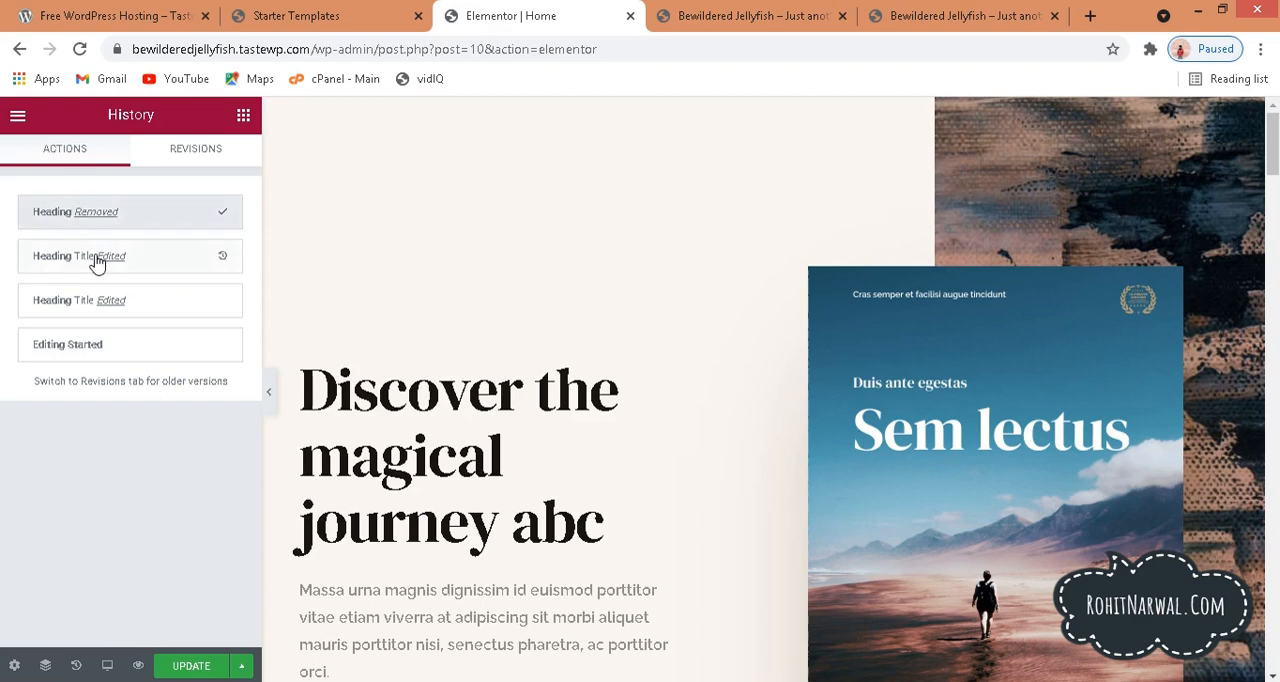
{"action": "left_click", "coordinate": [159, 262]}
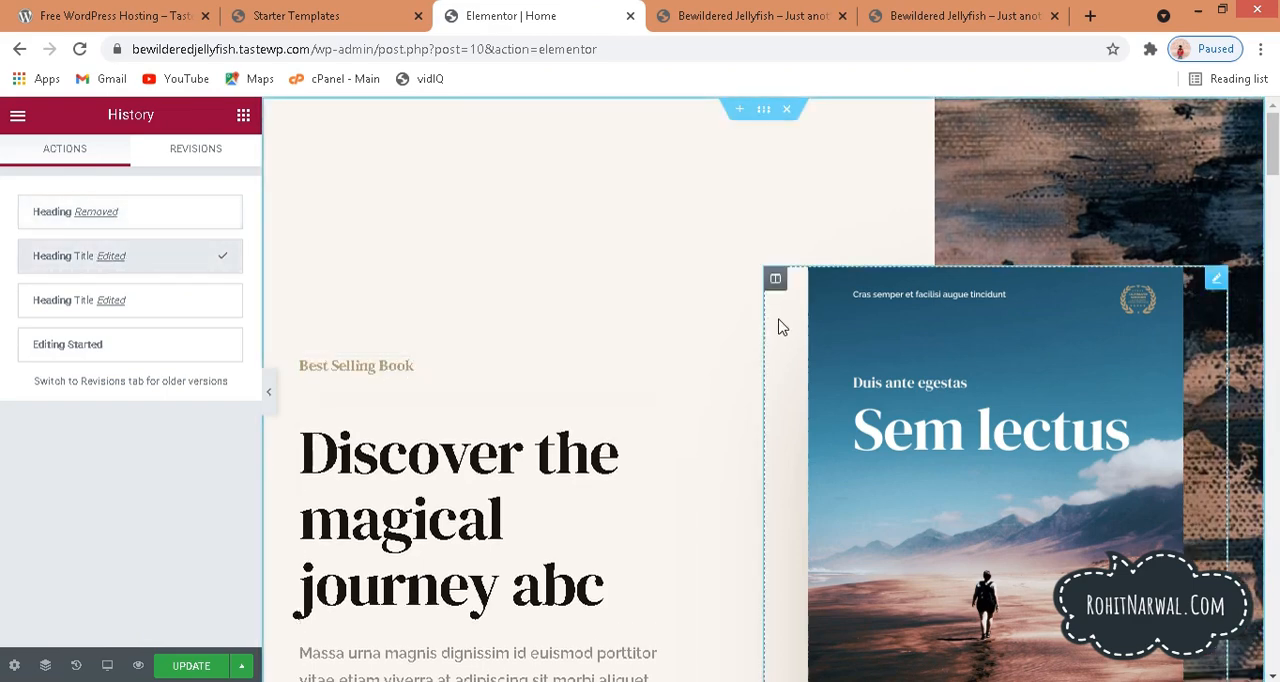
- Replace the hero book cover with book-cover-3.jpg from the media library and update the page
{"action": "left_click_drag", "start_coordinate": [1275, 170], "coordinate": [1278, 189]}
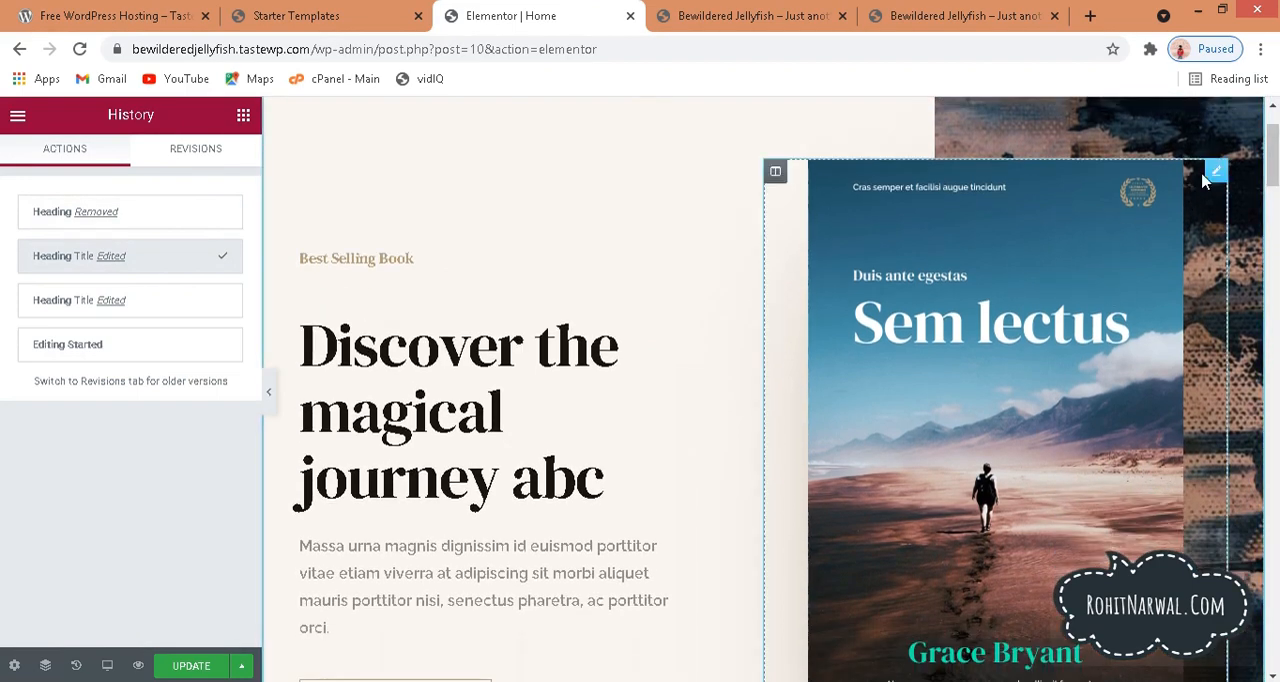
{"action": "left_click", "coordinate": [1214, 172]}
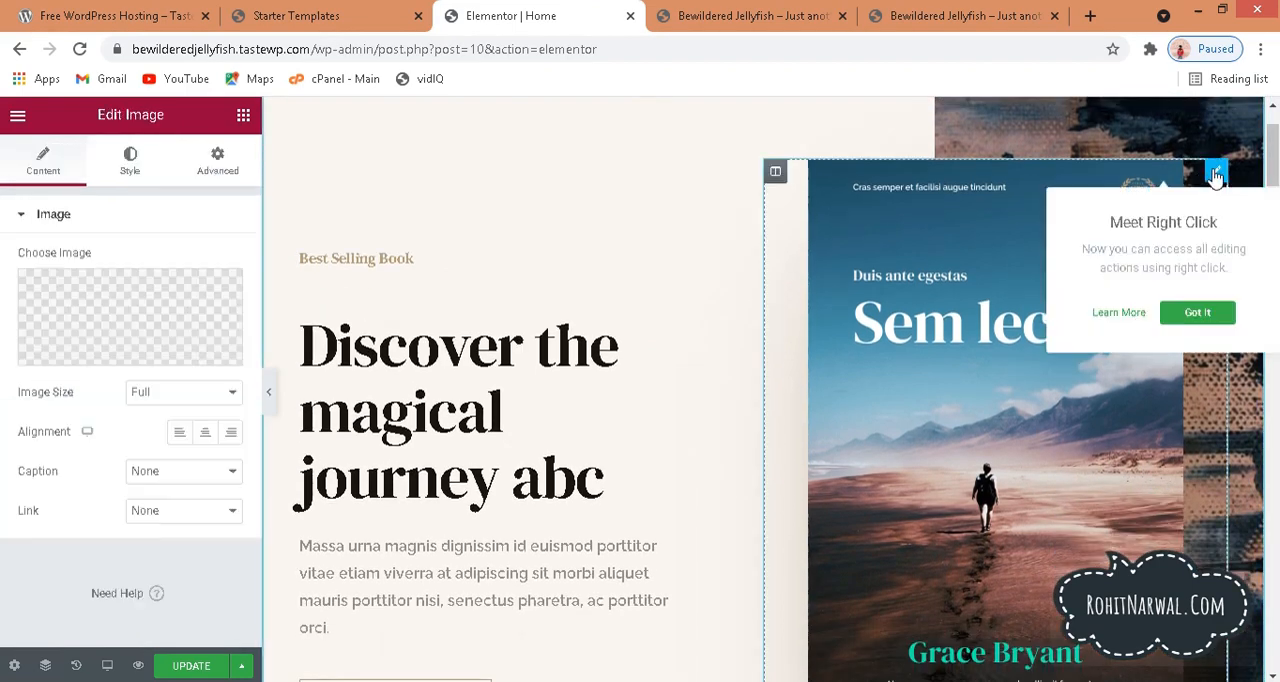
{"action": "mouse_move", "coordinate": [180, 297]}
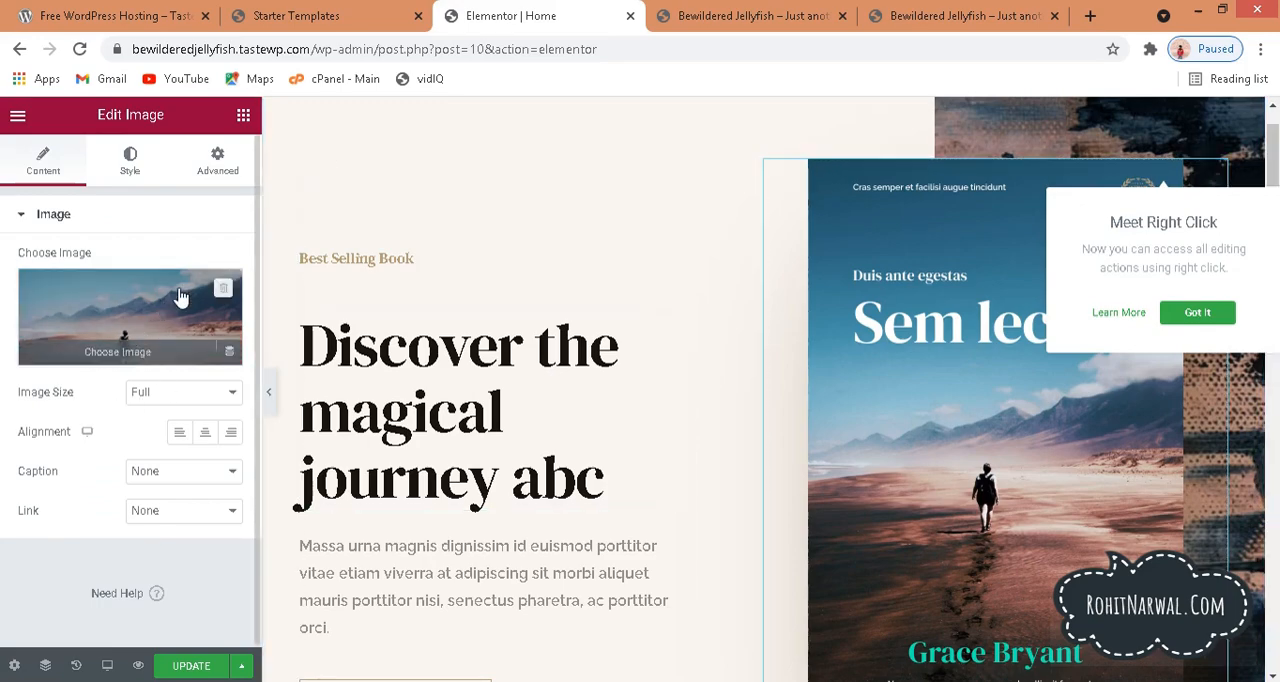
{"action": "left_click", "coordinate": [114, 335]}
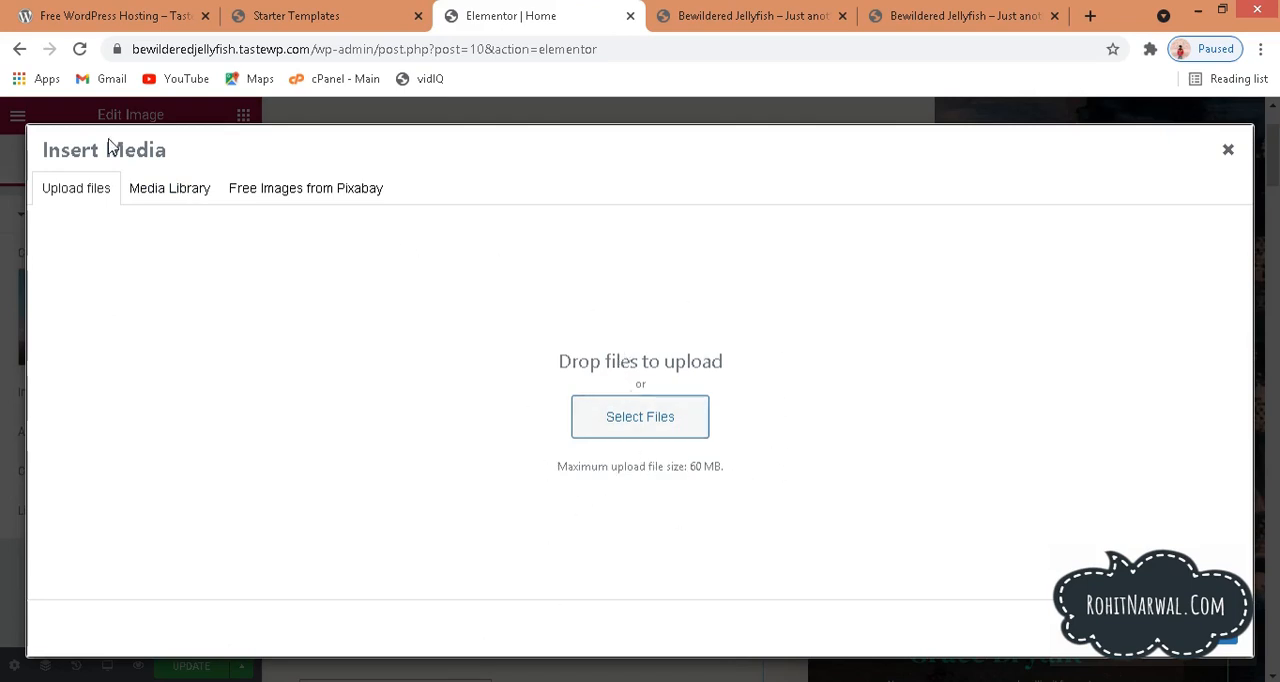
{"action": "left_click", "coordinate": [169, 190]}
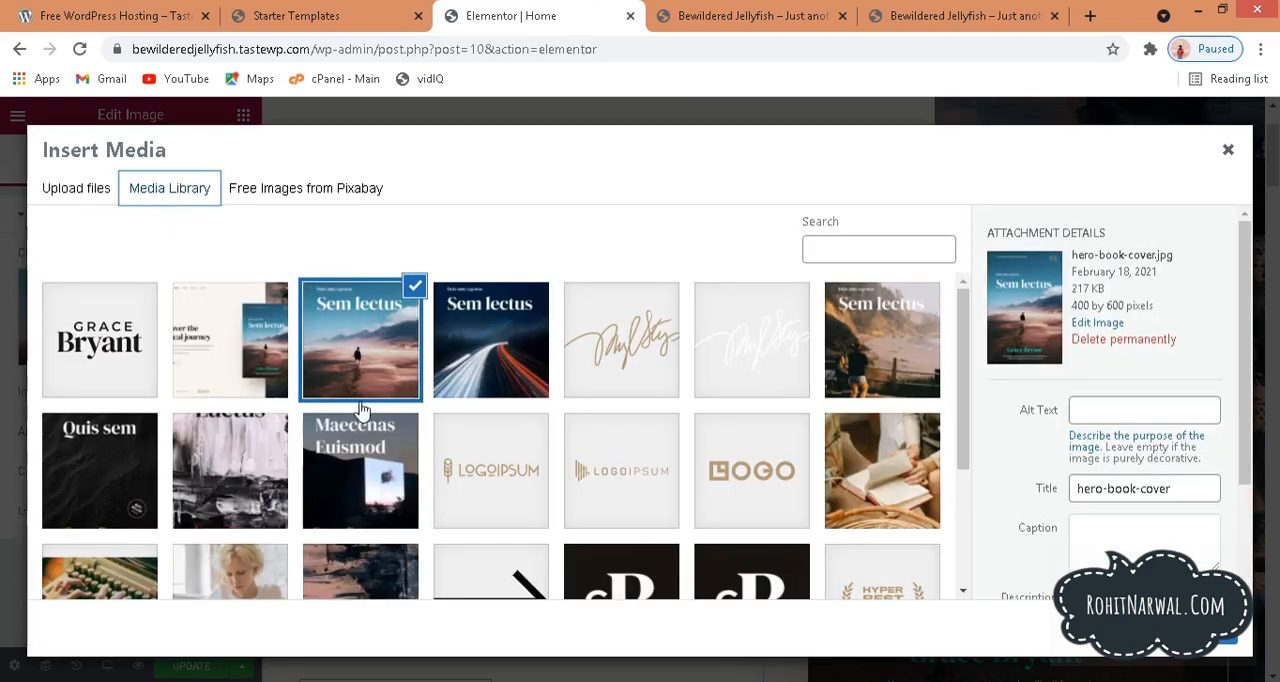
{"action": "left_click", "coordinate": [375, 483]}
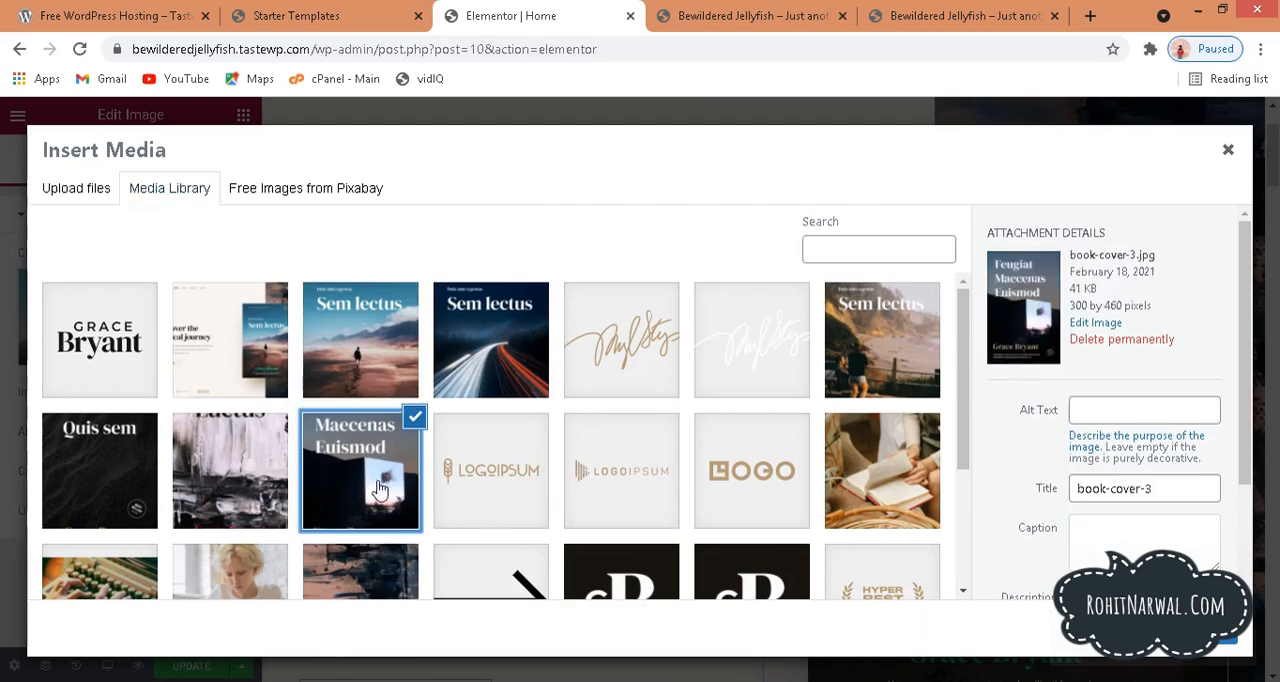
{"action": "left_click", "coordinate": [1248, 630]}
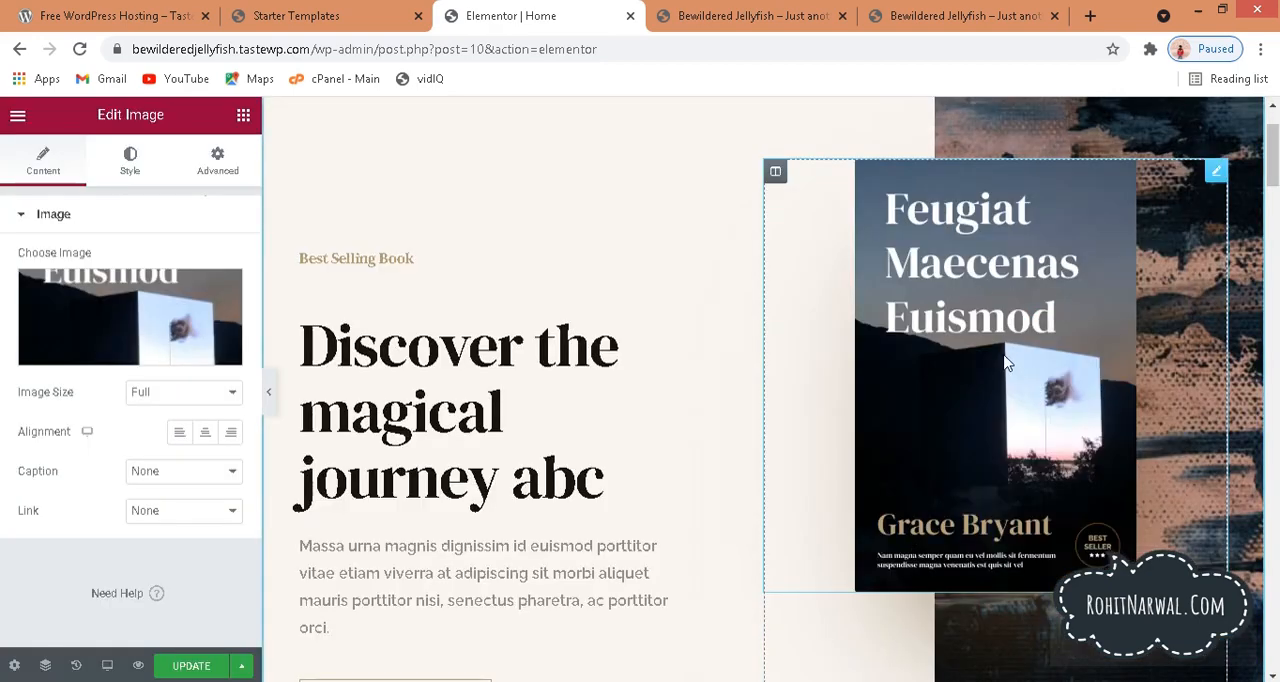
{"action": "left_click_drag", "start_coordinate": [1273, 158], "coordinate": [1217, 208]}
{"action": "left_click", "coordinate": [6, 385]}
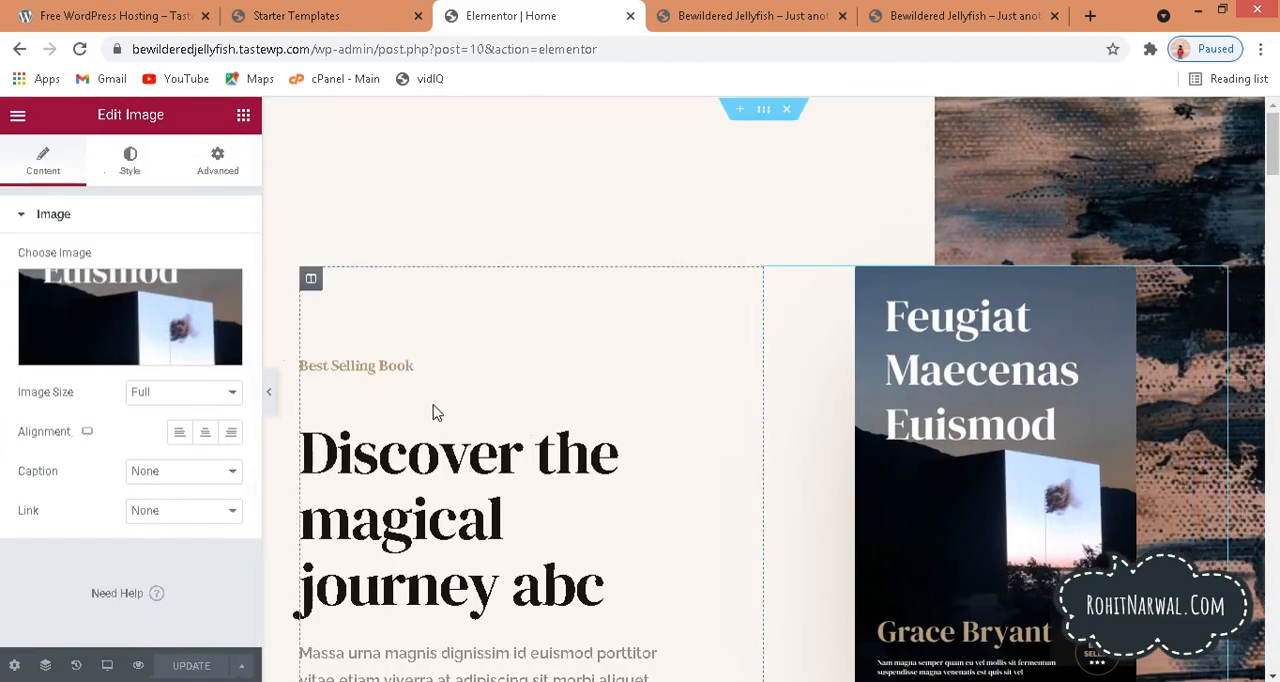
- Open the "Welcome to the World" heading's editing options and preview the Home page without the editor
{"action": "left_click_drag", "start_coordinate": [1275, 163], "coordinate": [1274, 250]}
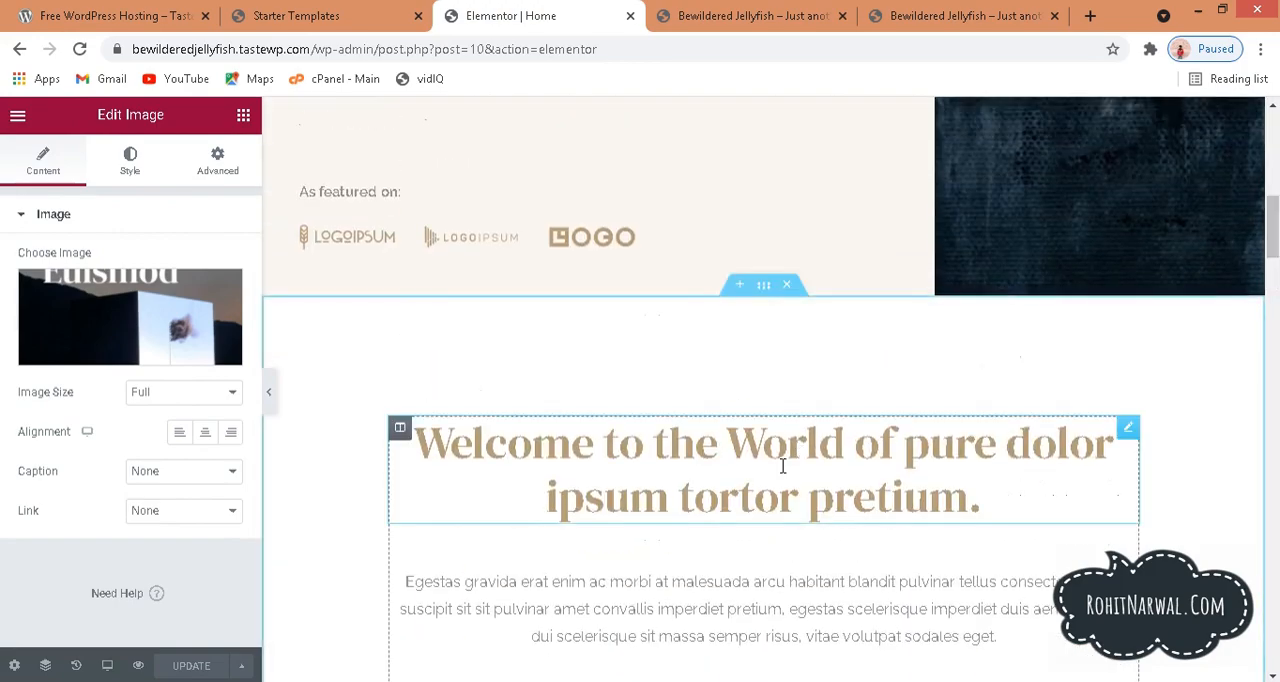
{"action": "left_click", "coordinate": [794, 457]}
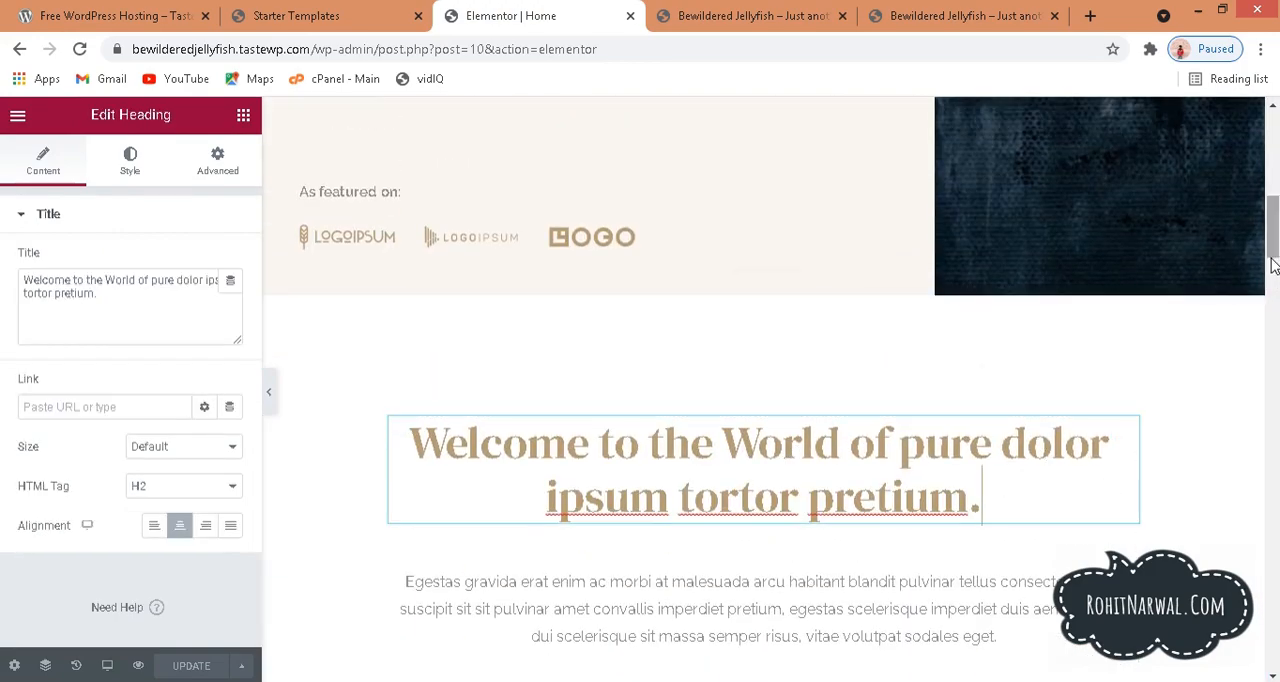
{"action": "left_click_drag", "start_coordinate": [1273, 252], "coordinate": [1258, 143]}
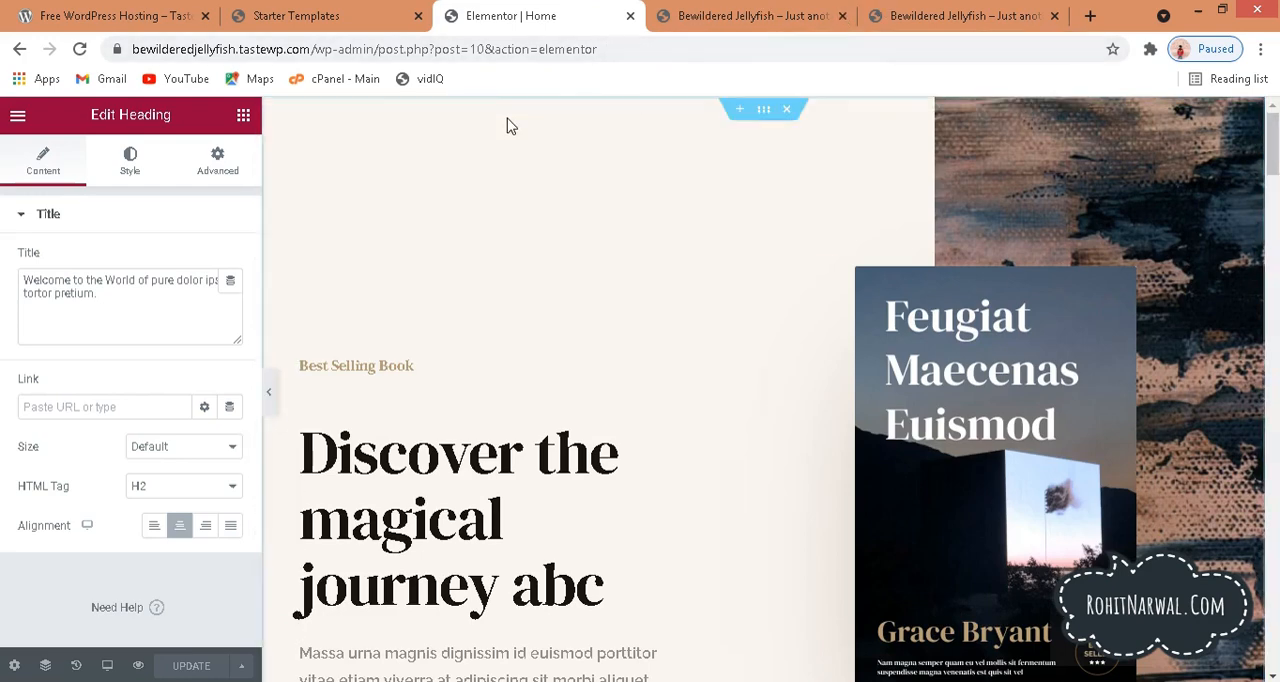
{"action": "key", "text": "ctrl+p"}
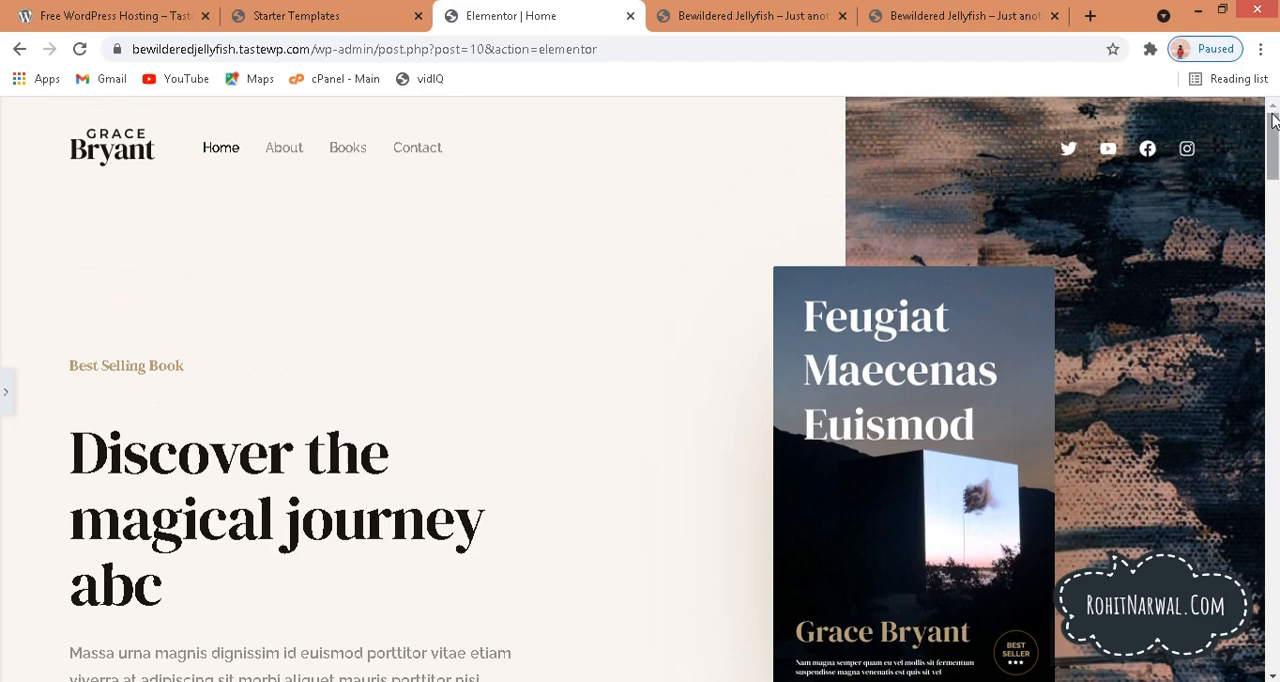